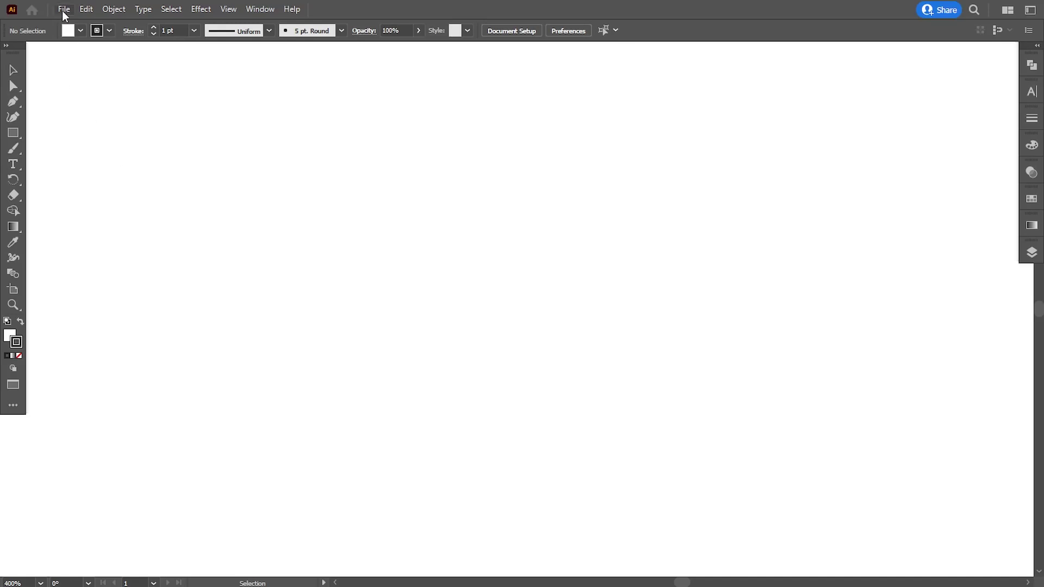
# Name the new document 'Modern business card design' with two 3.5 × 2 in artboards and 0.125 in bleed on all sides.
pyautogui.click(65, 9)
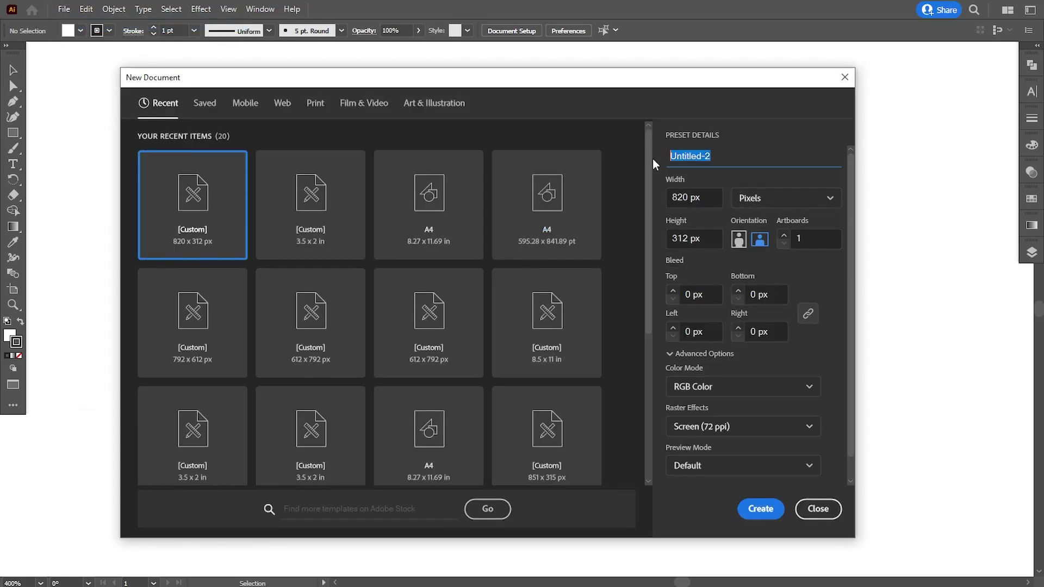
pyautogui.write('Modern business card design')
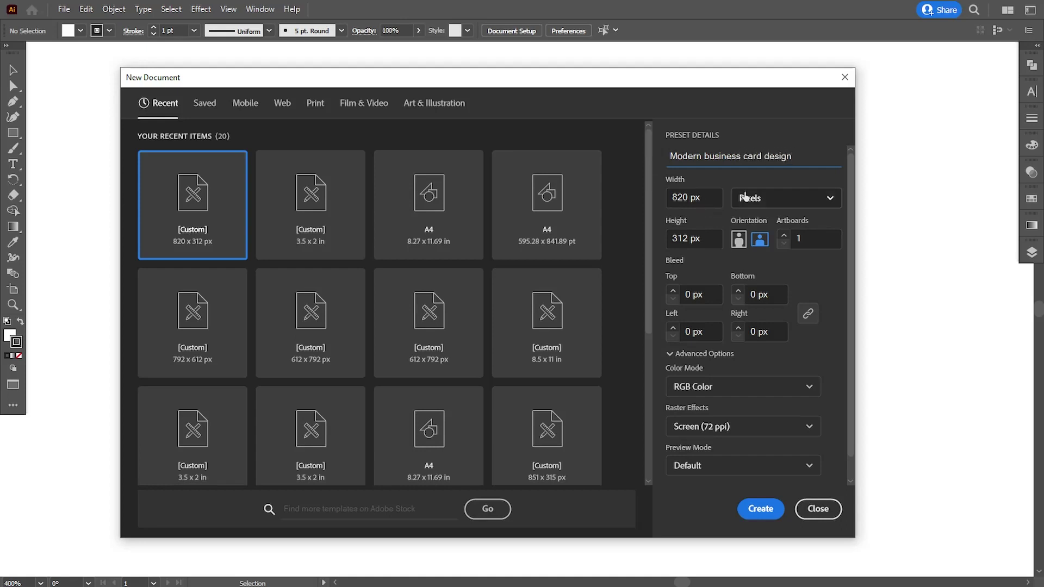
pyautogui.click(786, 198)
pyautogui.click(761, 282)
pyautogui.click(704, 194)
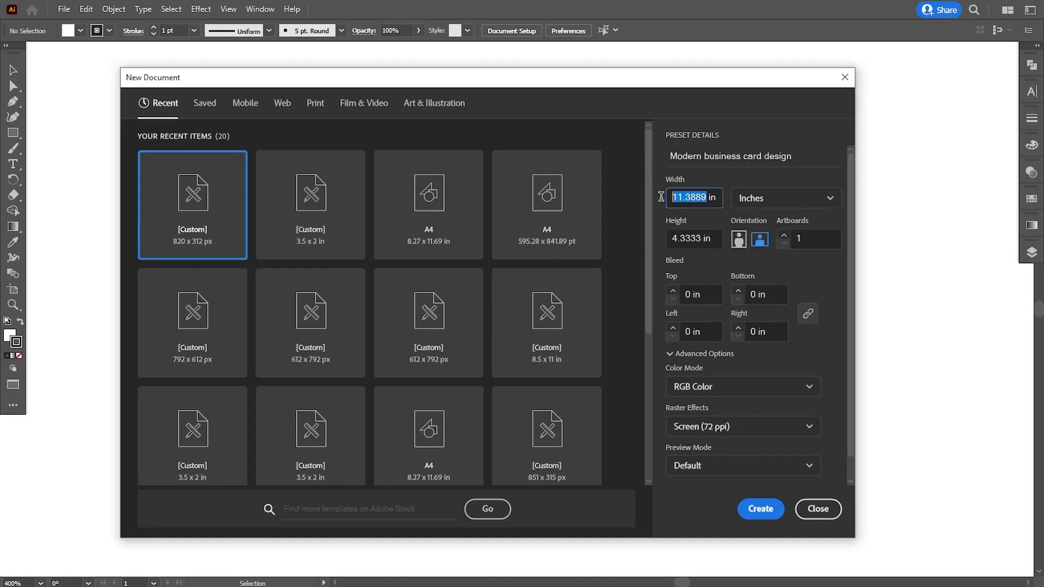
pyautogui.write('3.5')
pyautogui.click(703, 239)
pyautogui.write('2')
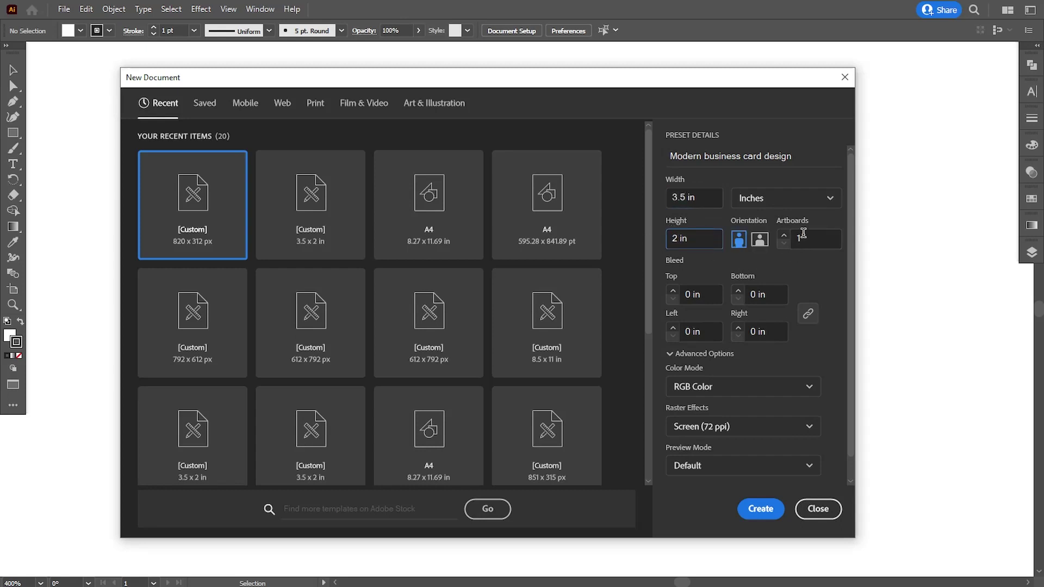
pyautogui.click(784, 236)
pyautogui.click(671, 298)
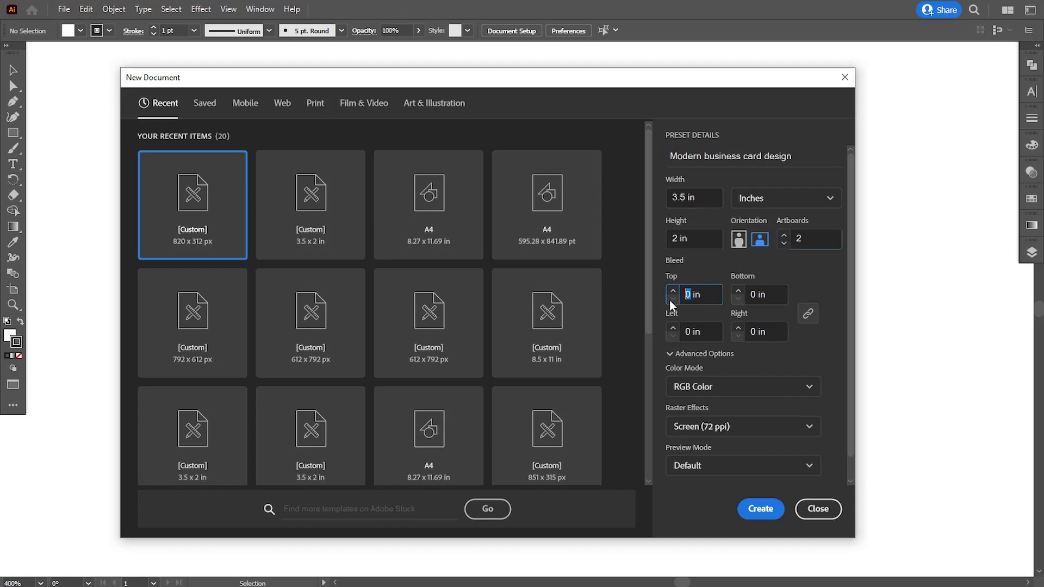
pyautogui.write('0.125')
pyautogui.click(692, 330)
# Set high-resolution raster effects, CMYK colour mode and artboard spacing 25, then create the document.
pyautogui.click(705, 427)
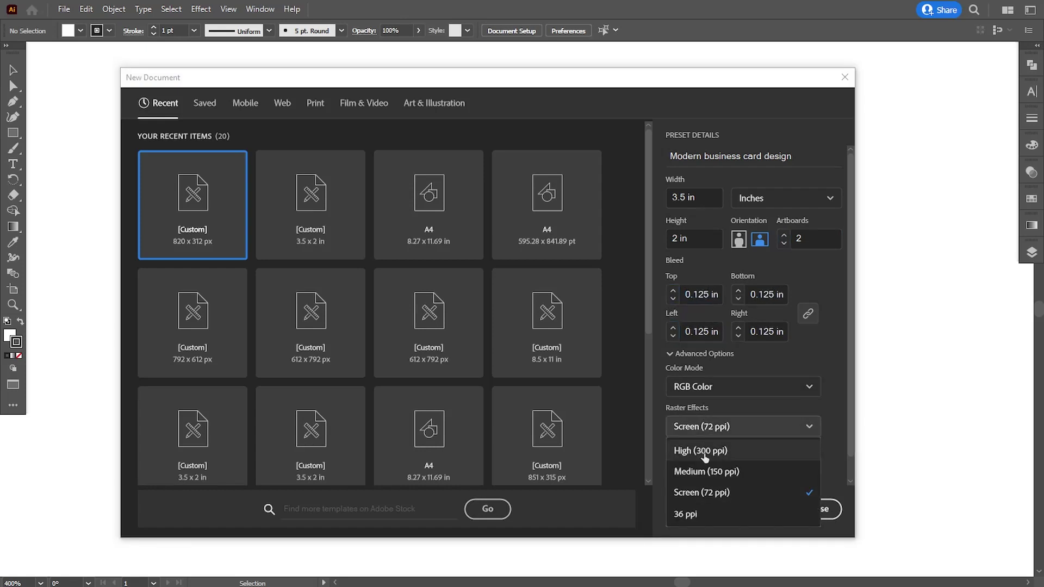
pyautogui.click(705, 451)
pyautogui.click(707, 387)
pyautogui.click(702, 431)
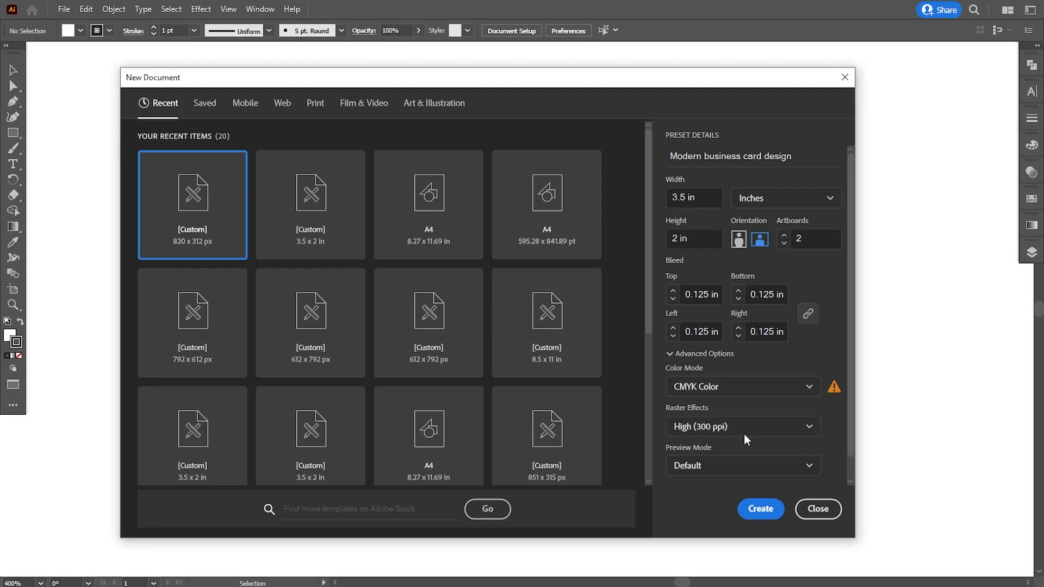
pyautogui.scroll(-2, 850, 414)
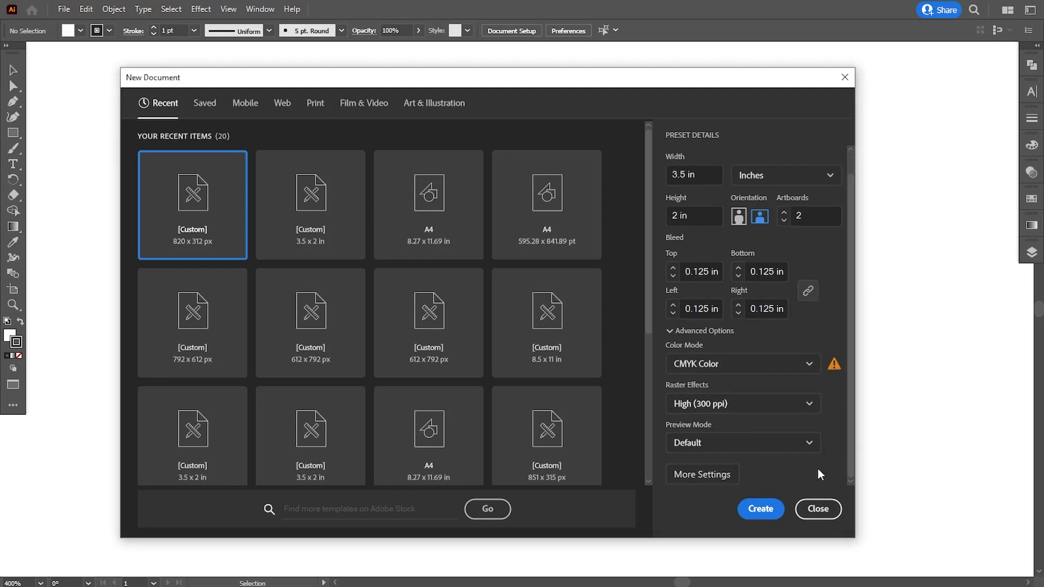
pyautogui.click(726, 475)
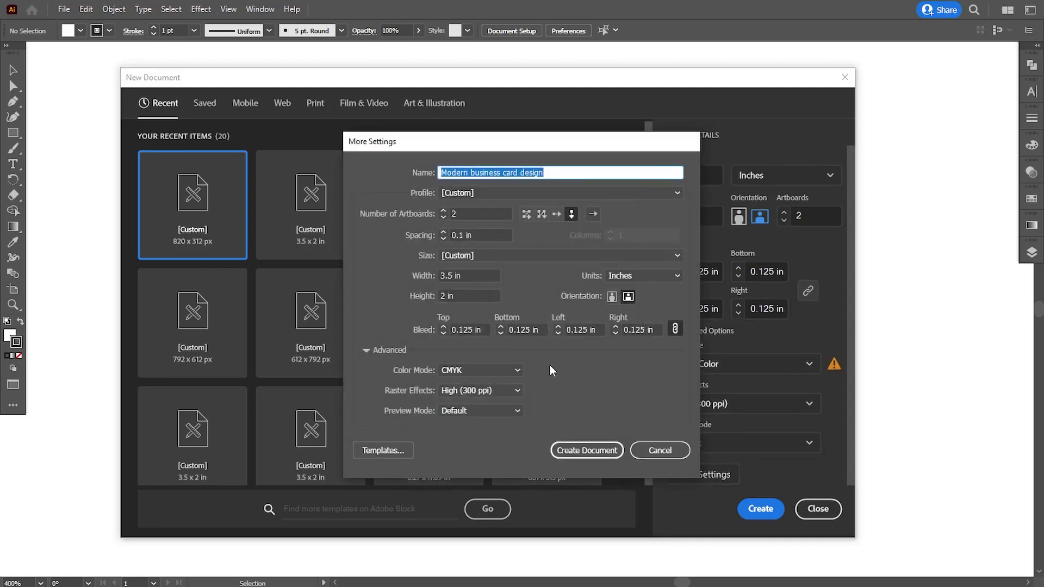
pyautogui.click(463, 234)
pyautogui.write('0.1')
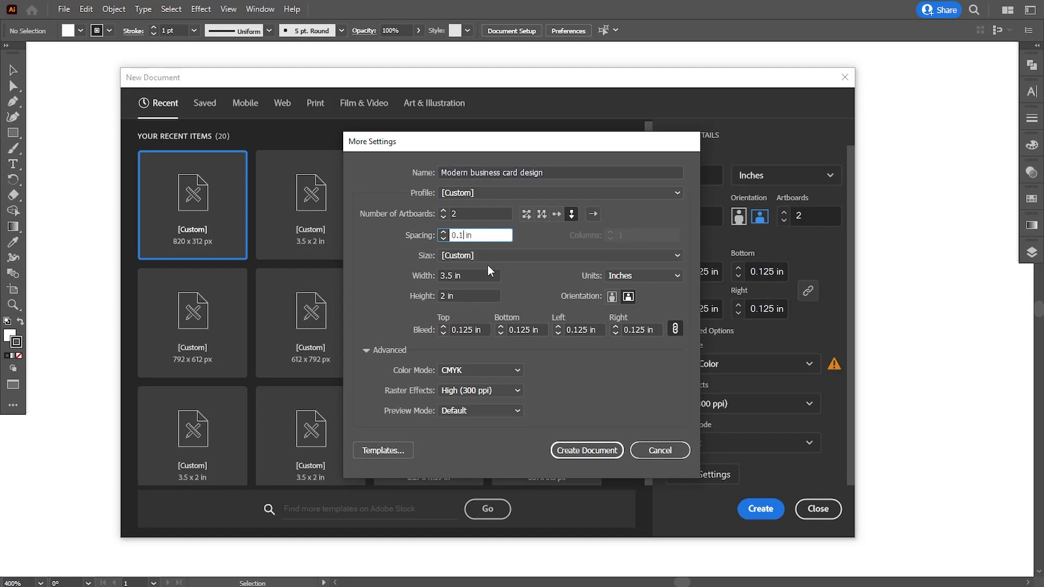
pyautogui.write('25')
pyautogui.press('Tab')
pyautogui.click(585, 451)
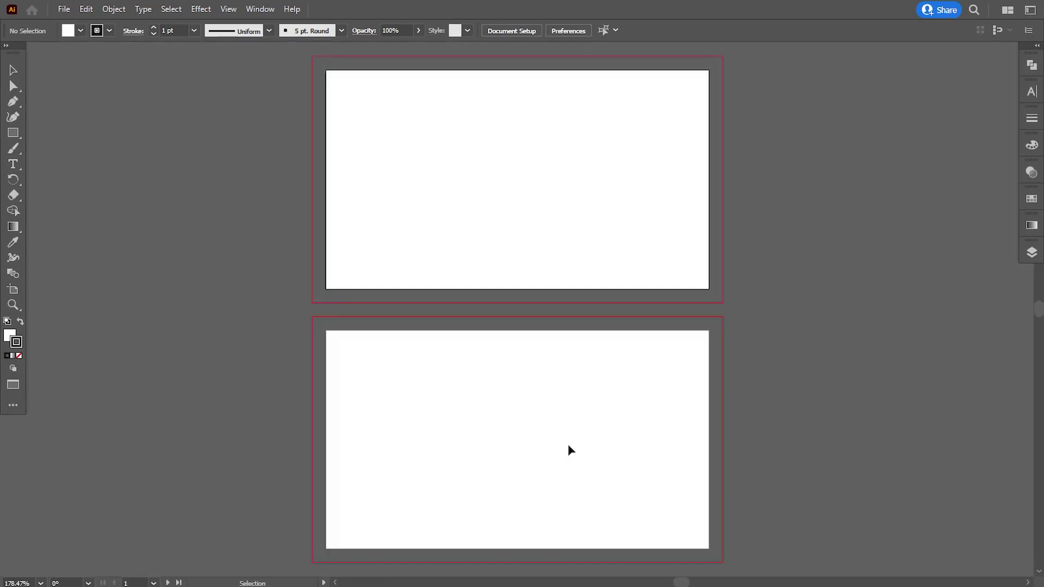
# Paste the finished card design and move it onto the pasteboard left of the artboards.
pyautogui.hotkey('ctrl', 'v')
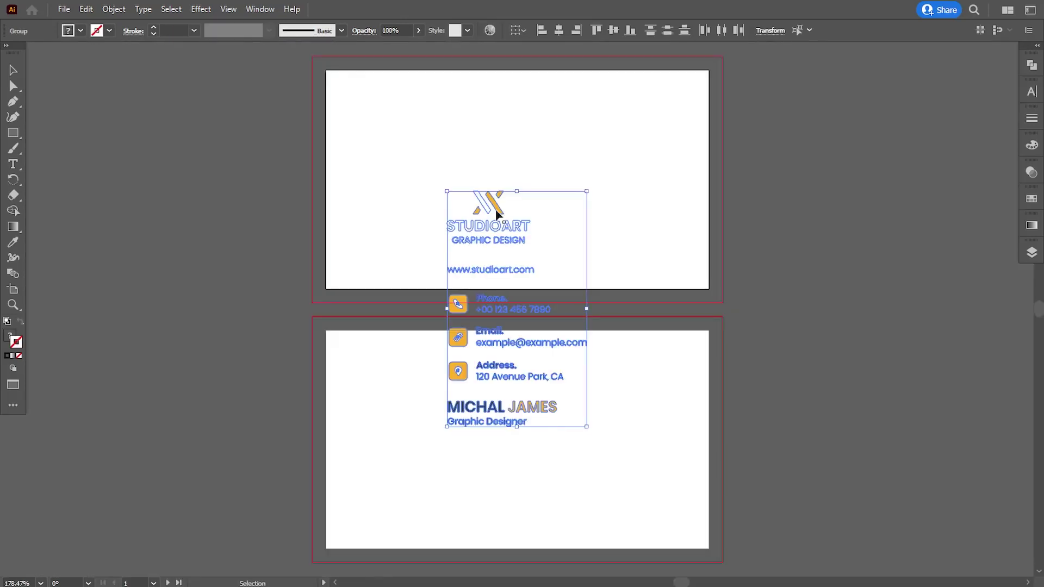
pyautogui.moveTo(468, 205); pyautogui.dragTo(165, 205)
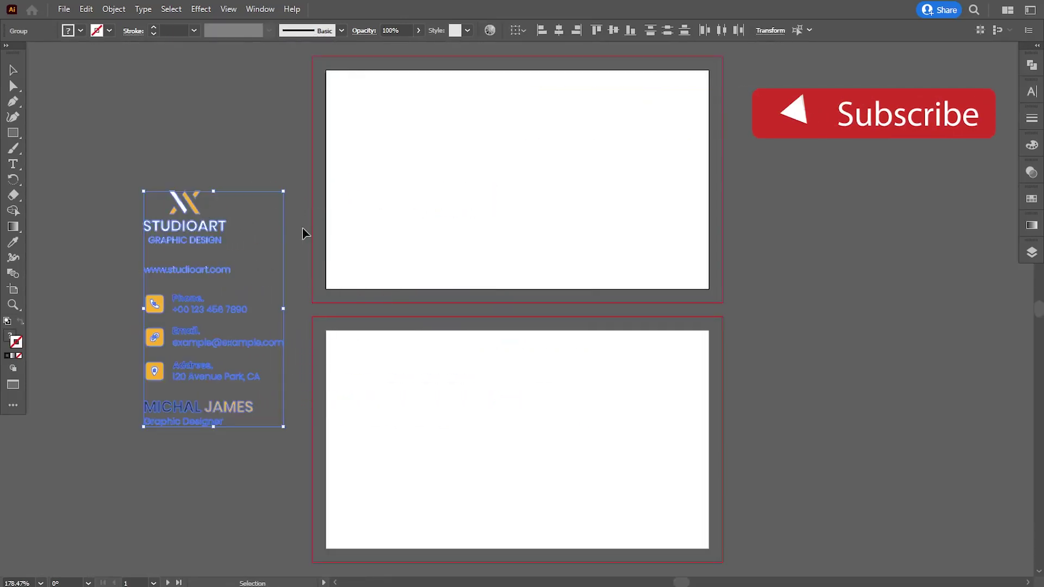
pyautogui.click(257, 128)
# Zoom in and centre the view on the front artboard.
pyautogui.scroll(2, 254, 159)
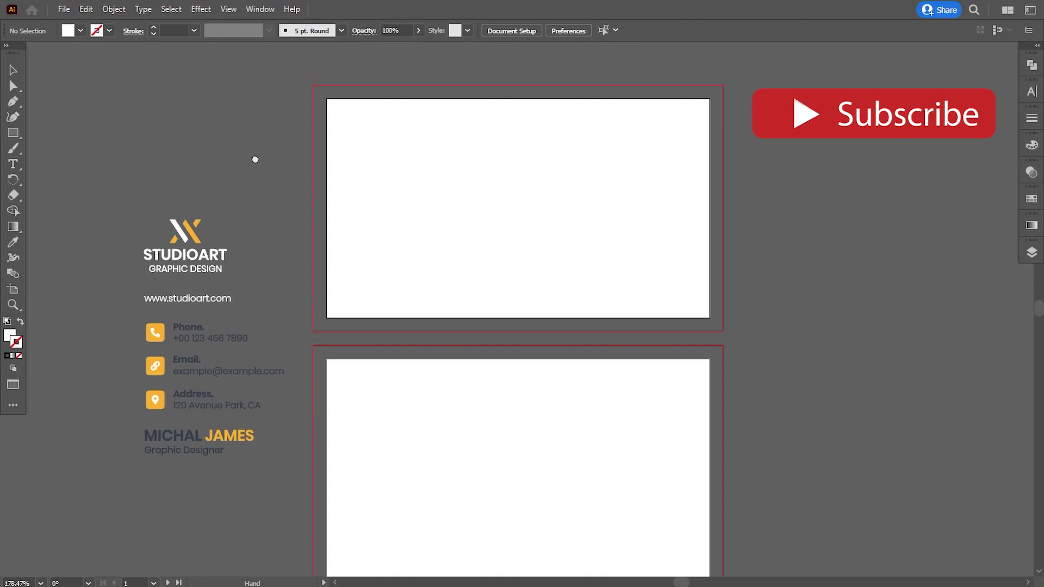
pyautogui.click(12, 134)
pyautogui.moveTo(469, 240)
pyautogui.mouseDown()
pyautogui.moveTo(468, 291)
pyautogui.moveTo(432, 267)
pyautogui.mouseUp()
pyautogui.scroll(1, 469, 292)
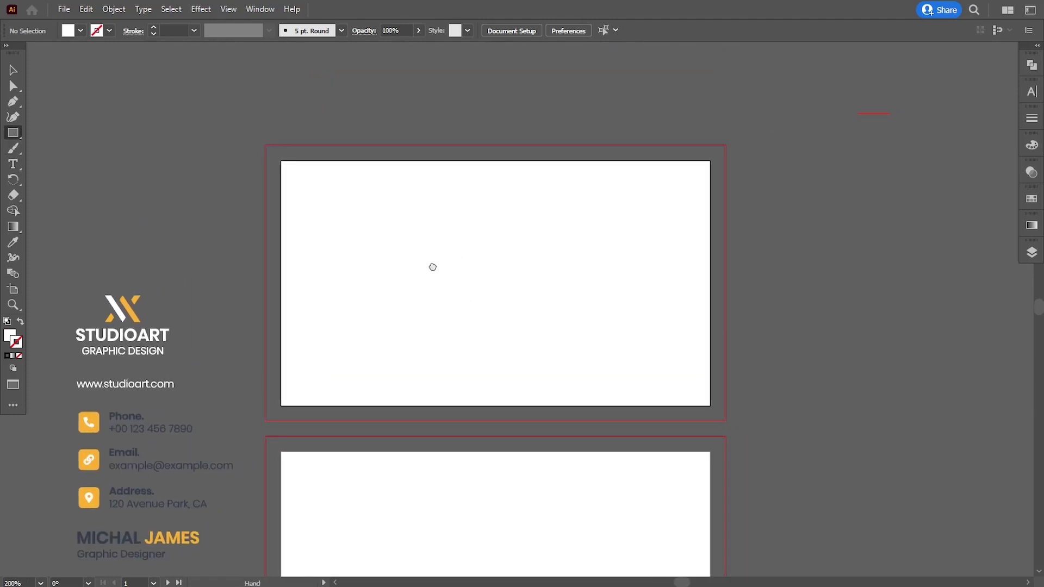
pyautogui.scroll(2, 433, 270)
pyautogui.moveTo(471, 319); pyautogui.dragTo(450, 307)
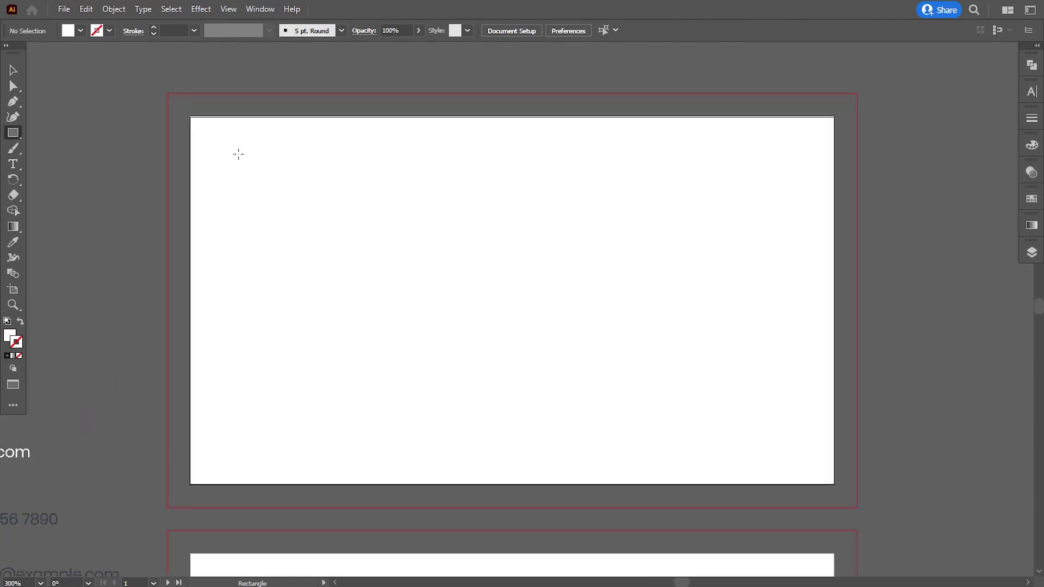
# Pen-draw a four-point diagonal shape over the front card's left side, filled with the reference navy.
pyautogui.click(19, 99)
pyautogui.click(166, 93)
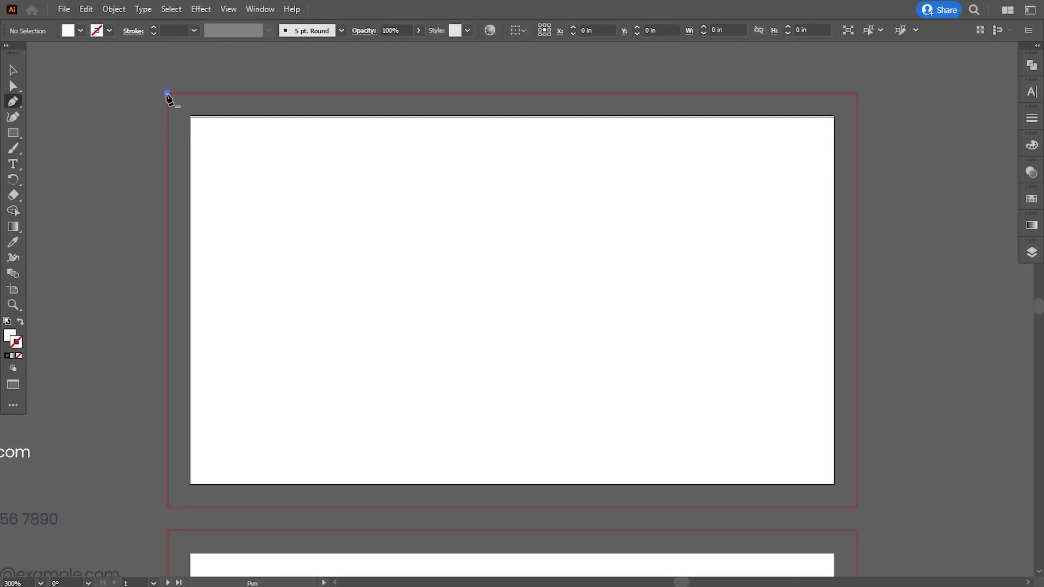
pyautogui.click(166, 507)
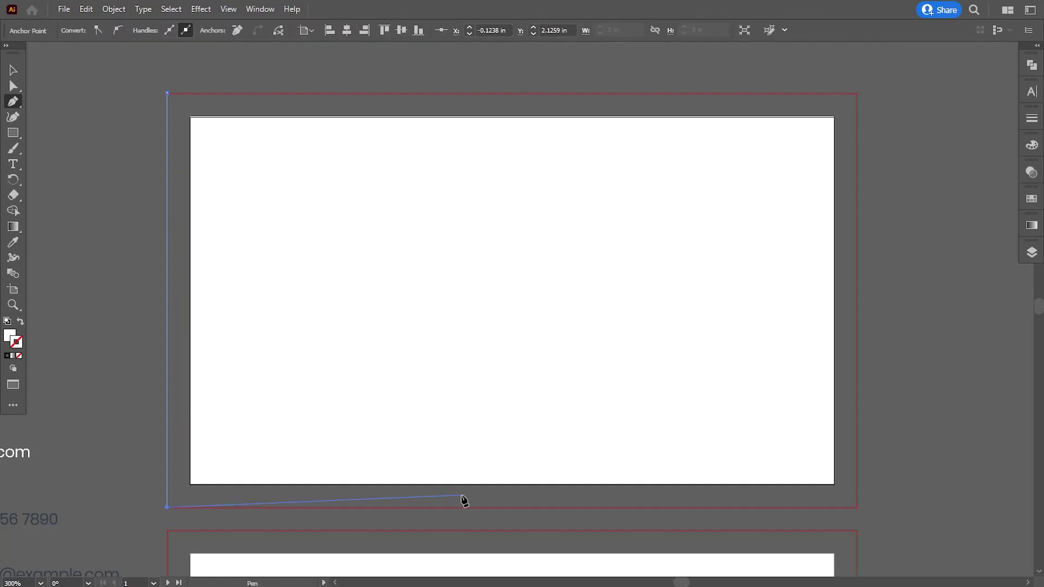
pyautogui.click(435, 507)
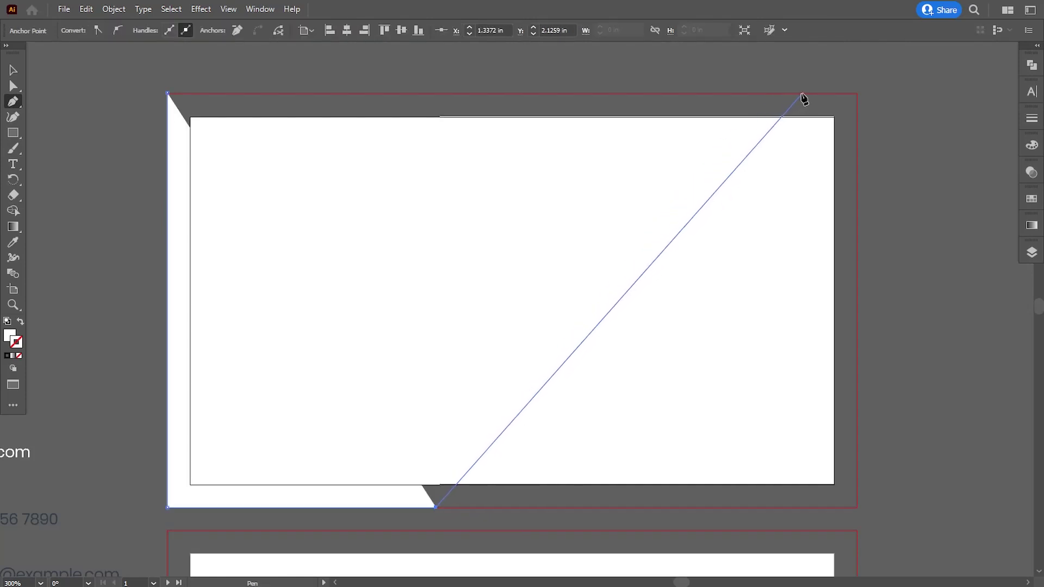
pyautogui.click(799, 93)
pyautogui.click(169, 96)
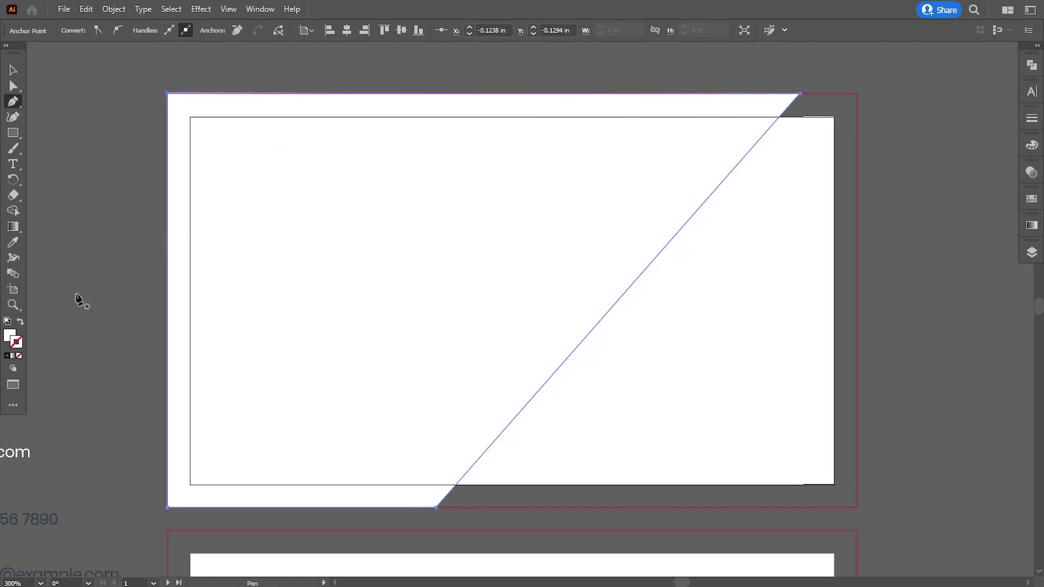
pyautogui.press('i')
pyautogui.moveTo(108, 540); pyautogui.dragTo(205, 403)
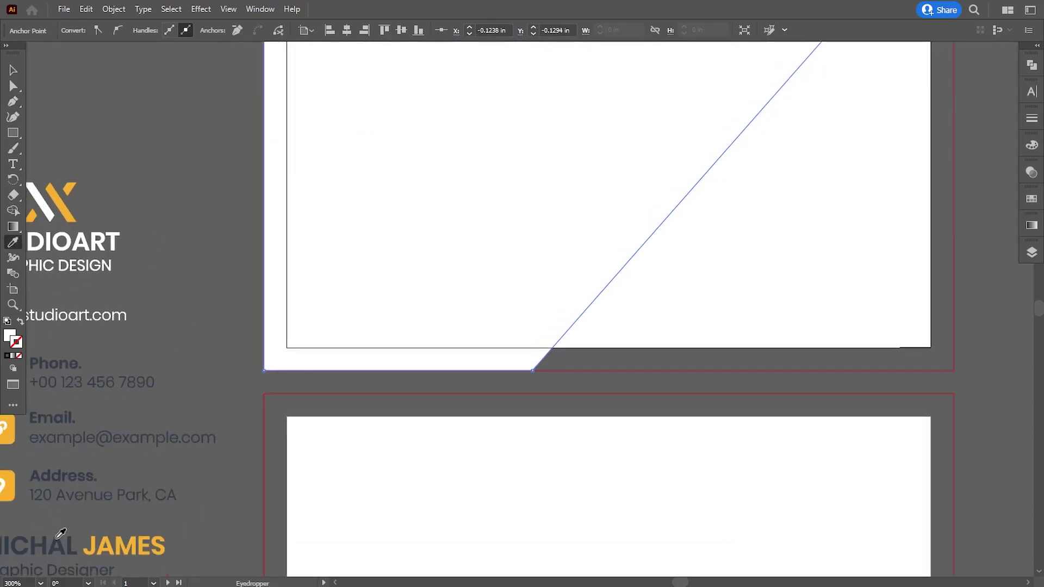
pyautogui.click(62, 534)
pyautogui.press('v')
pyautogui.click(129, 189)
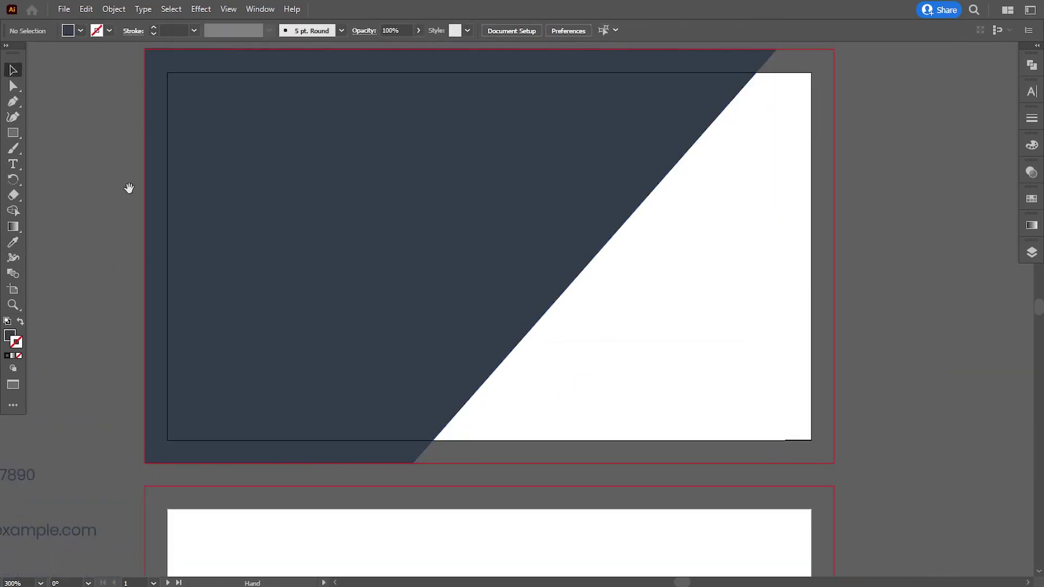
# Pen-draw a white angled shape over the front card's right side into the bleed.
pyautogui.click(13, 102)
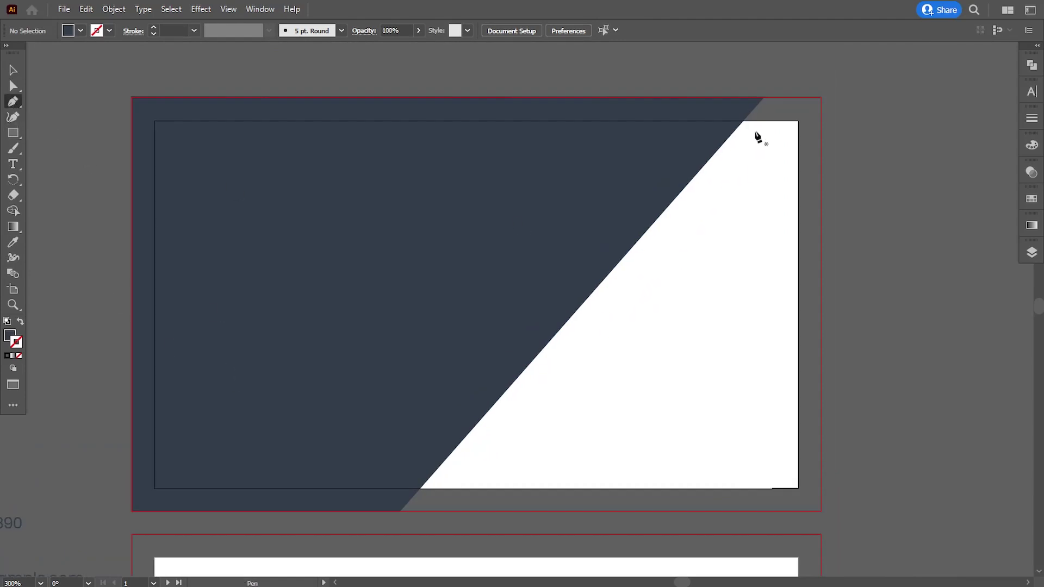
pyautogui.click(821, 96)
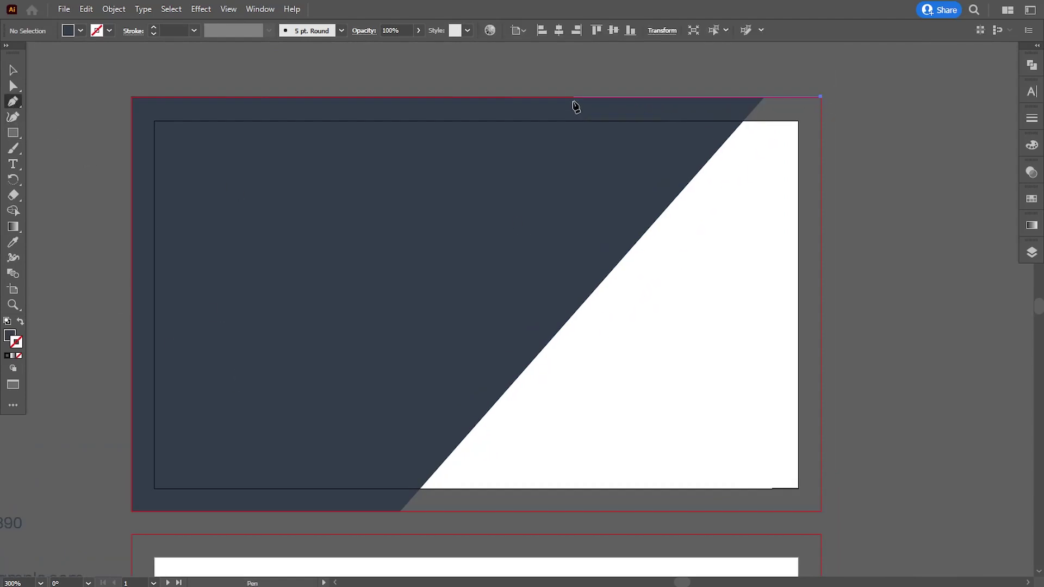
pyautogui.click(572, 97)
pyautogui.click(358, 511)
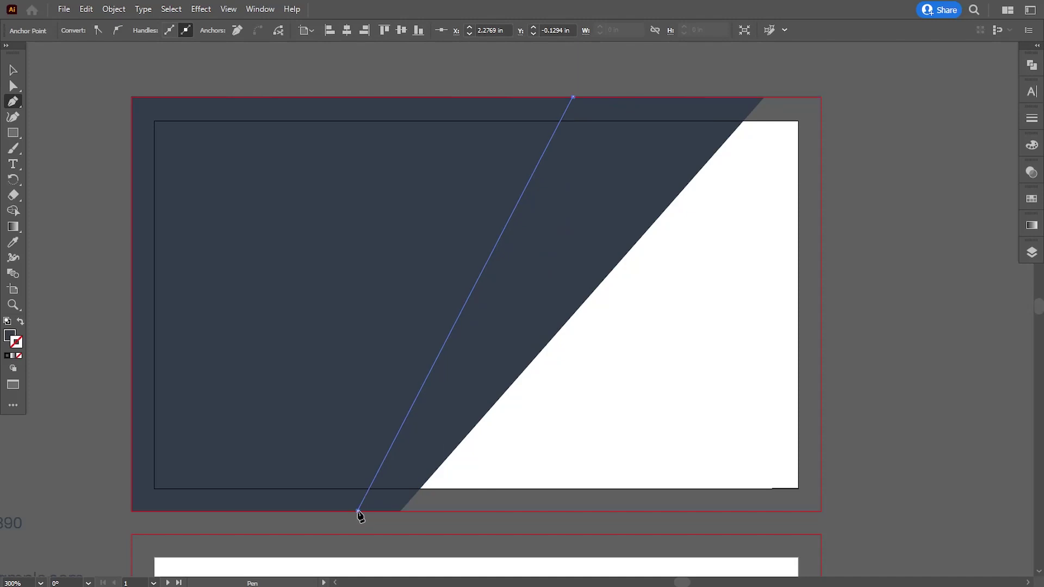
pyautogui.click(819, 511)
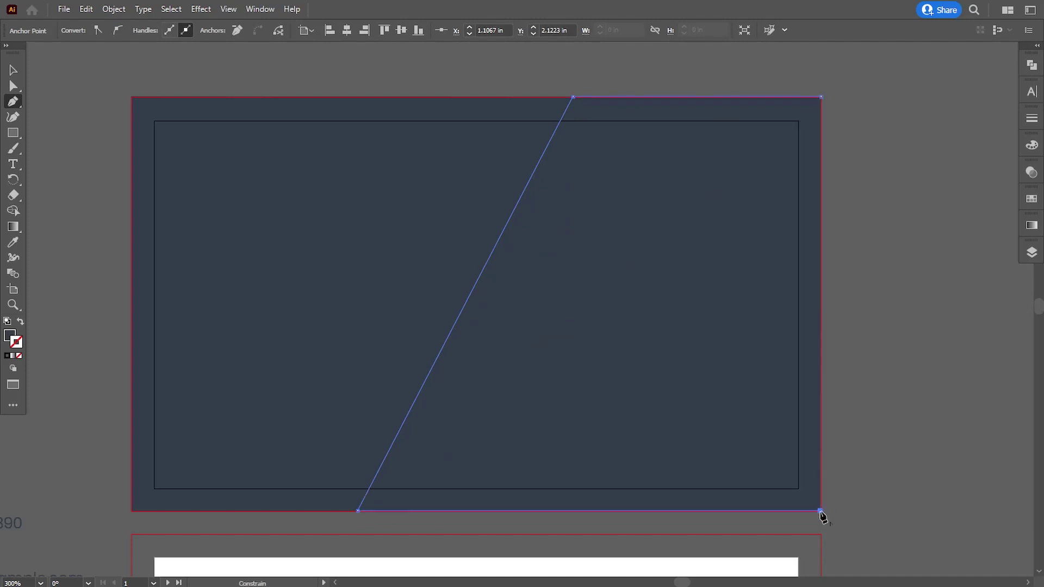
pyautogui.click(820, 96)
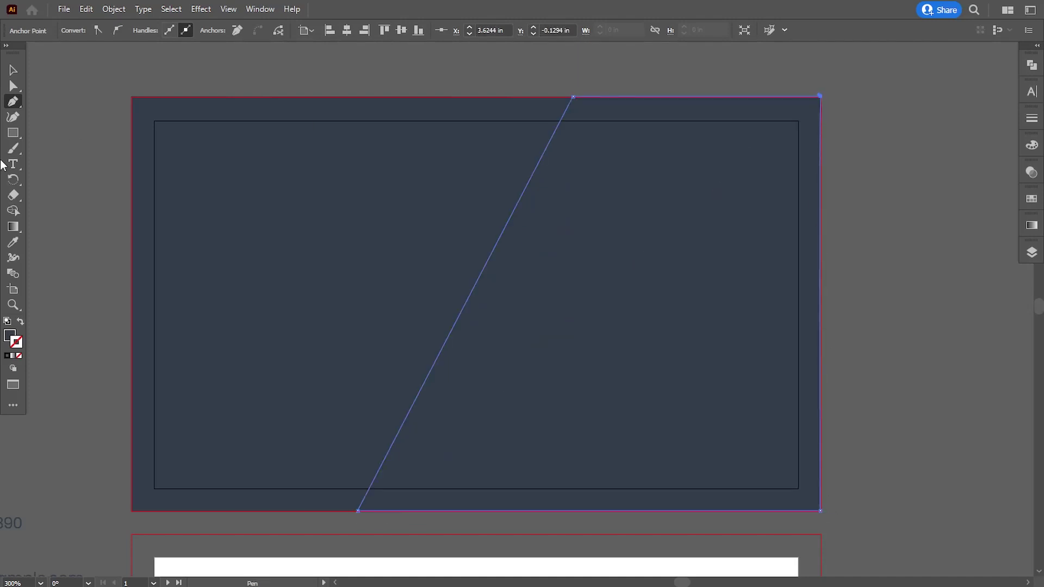
pyautogui.doubleClick(10, 336)
pyautogui.click(900, 264)
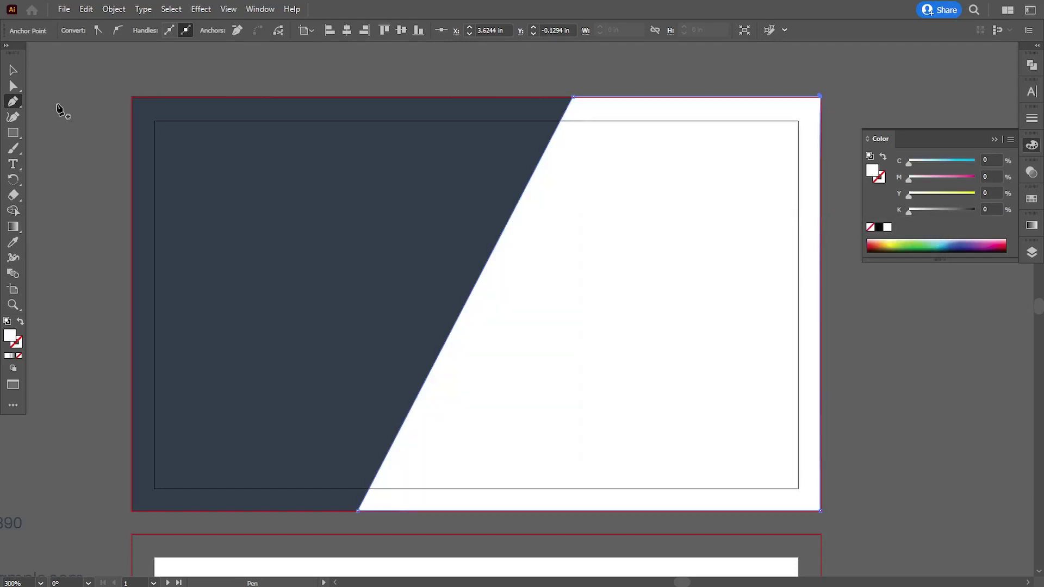
# Change the white shape's stacking order against the navy shape and close the colour panel.
pyautogui.click(13, 69)
pyautogui.click(246, 284)
pyautogui.rightClick(247, 283)
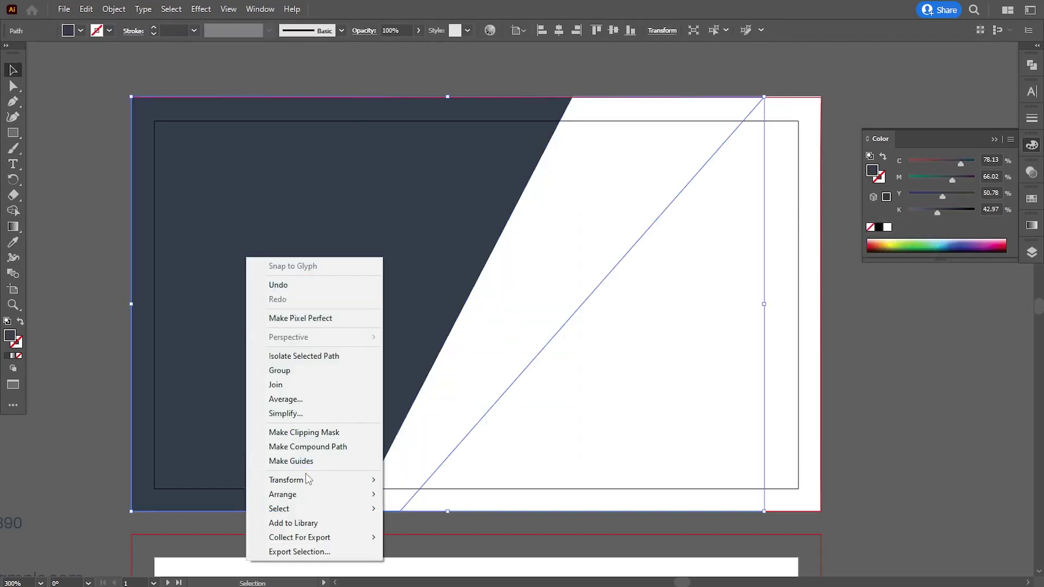
pyautogui.moveTo(283, 494)
pyautogui.click(432, 496)
pyautogui.click(915, 359)
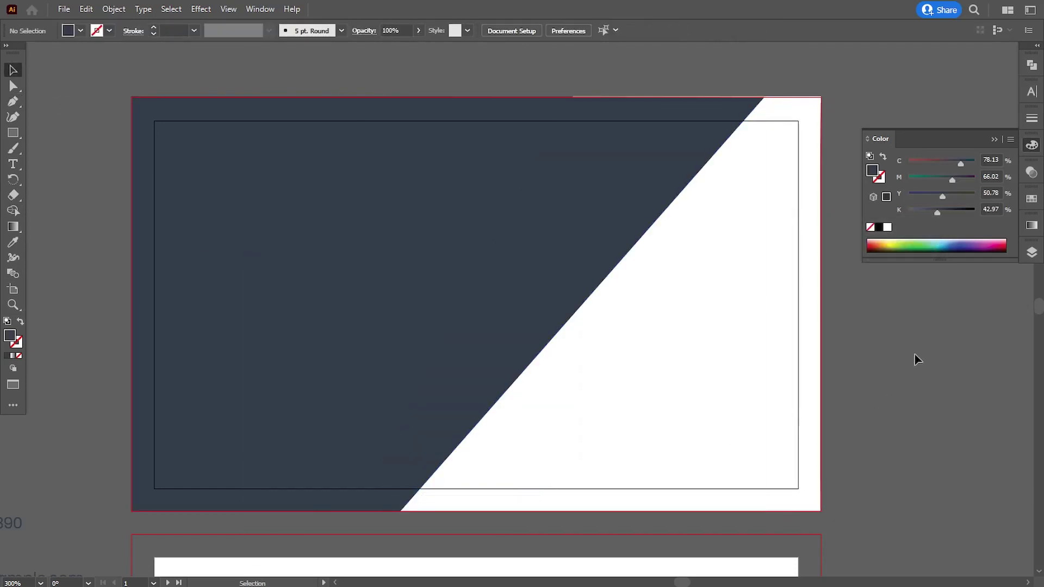
pyautogui.click(994, 139)
pyautogui.moveTo(860, 259); pyautogui.dragTo(882, 249)
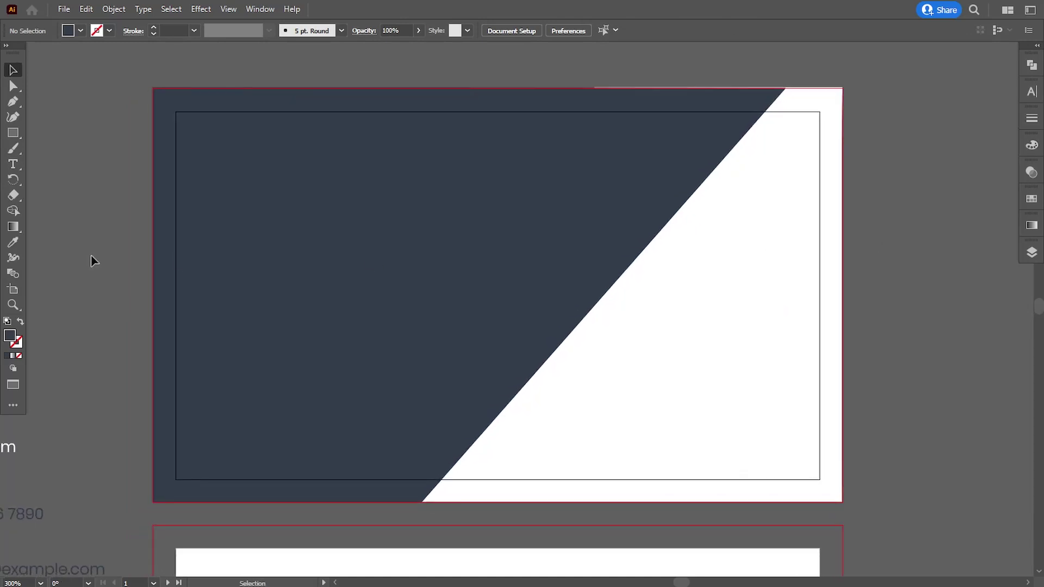
# Move the StudioArt logo onto the navy area, bring it to front and centre it vertically.
pyautogui.hotkey('ctrl', '-')
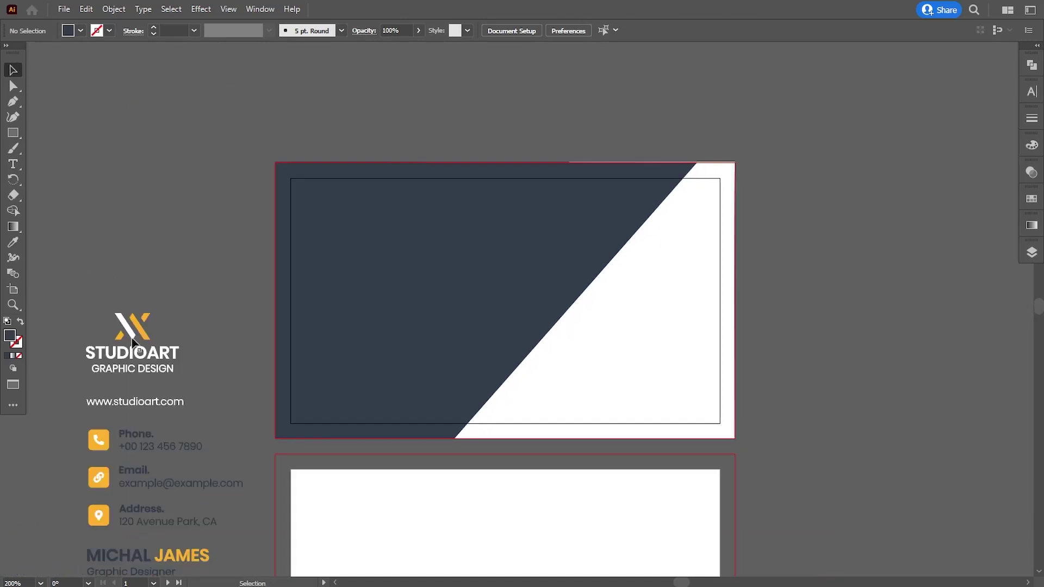
pyautogui.moveTo(133, 342); pyautogui.dragTo(372, 303)
pyautogui.rightClick(370, 298)
pyautogui.moveTo(406, 459)
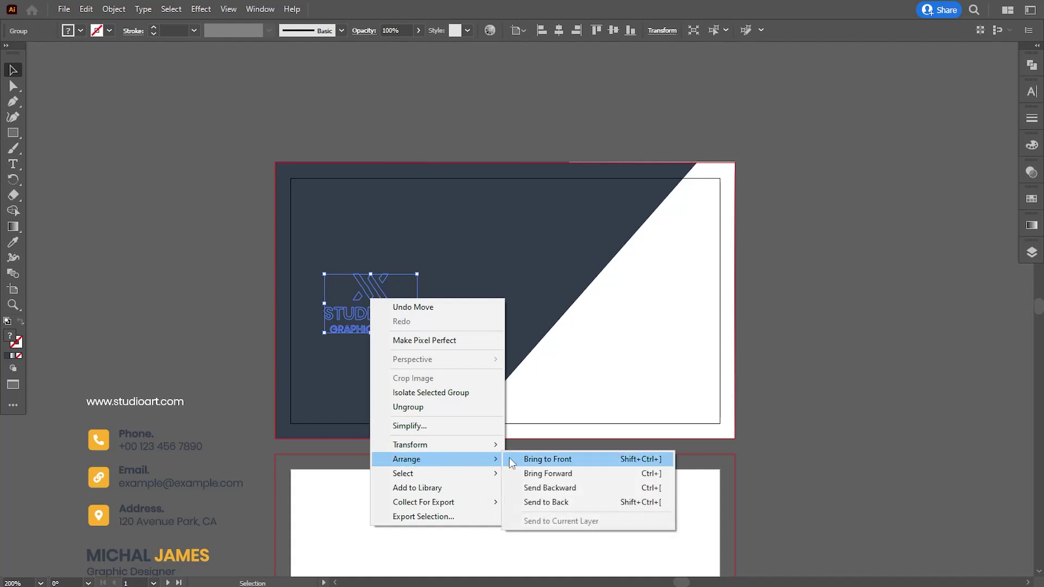
pyautogui.click(522, 460)
pyautogui.click(611, 34)
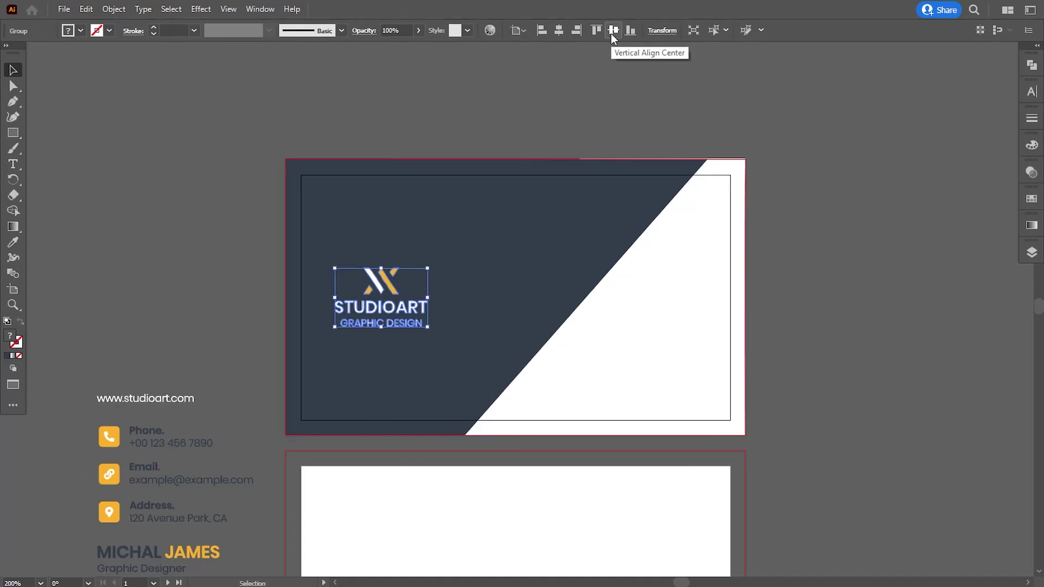
pyautogui.click(192, 324)
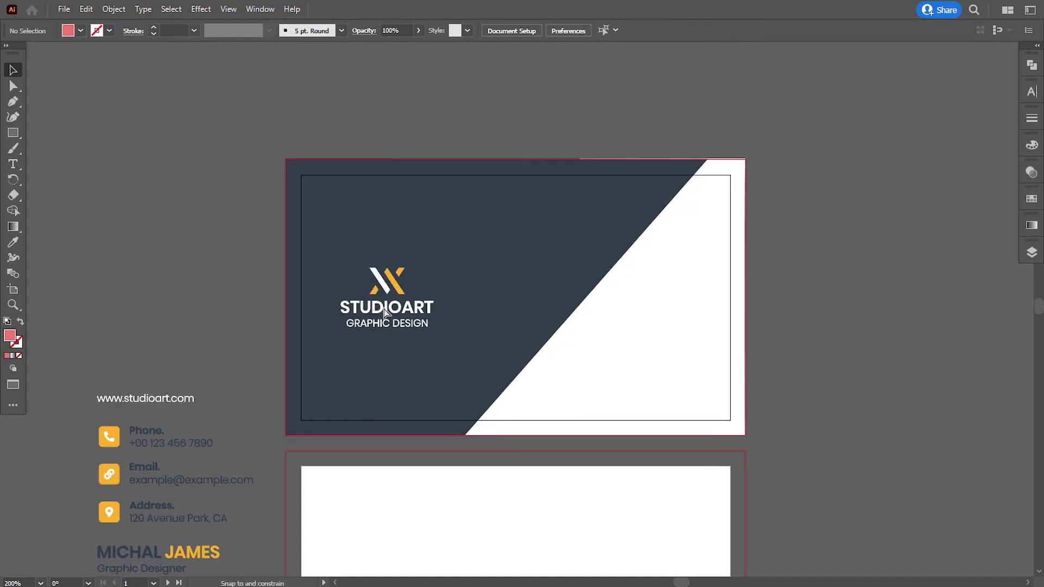
pyautogui.moveTo(376, 313); pyautogui.dragTo(409, 312)
pyautogui.click(207, 276)
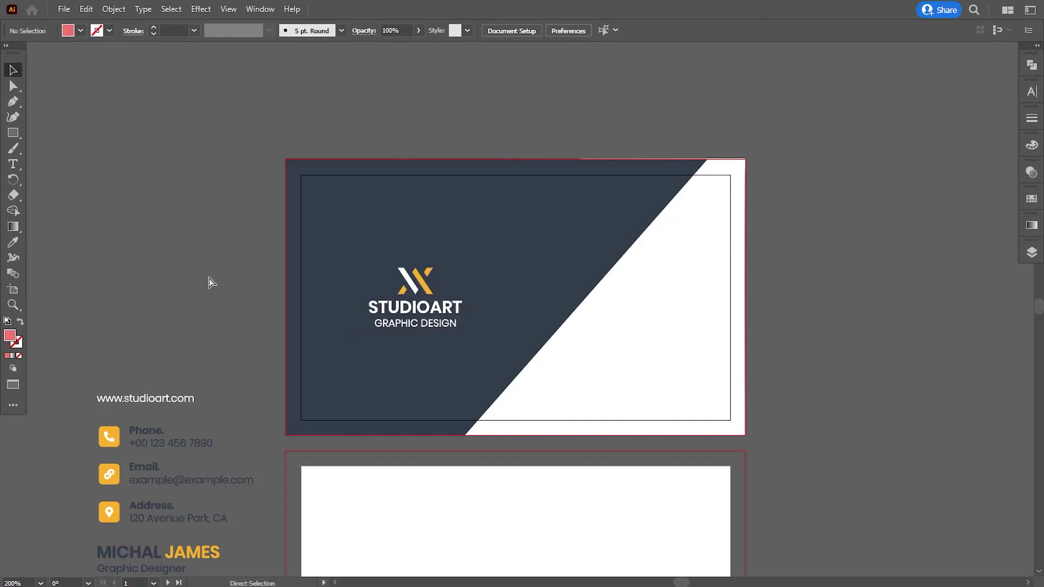
pyautogui.hotkey('ctrl', '+')
pyautogui.moveTo(248, 312); pyautogui.dragTo(246, 311)
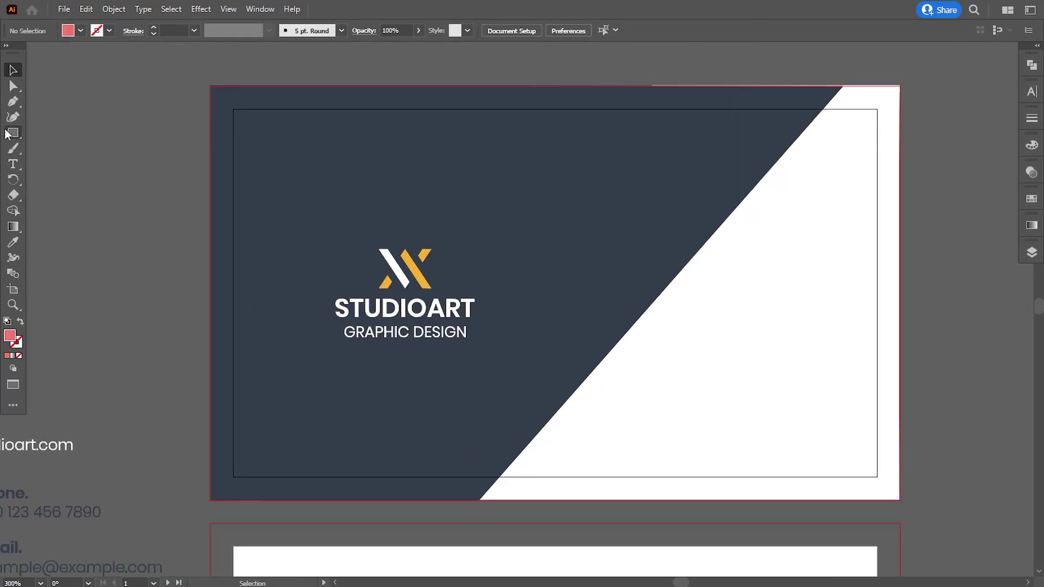
# Pen-draw a small triangle at the card's left edge, filled with the logo's orange.
pyautogui.click(13, 103)
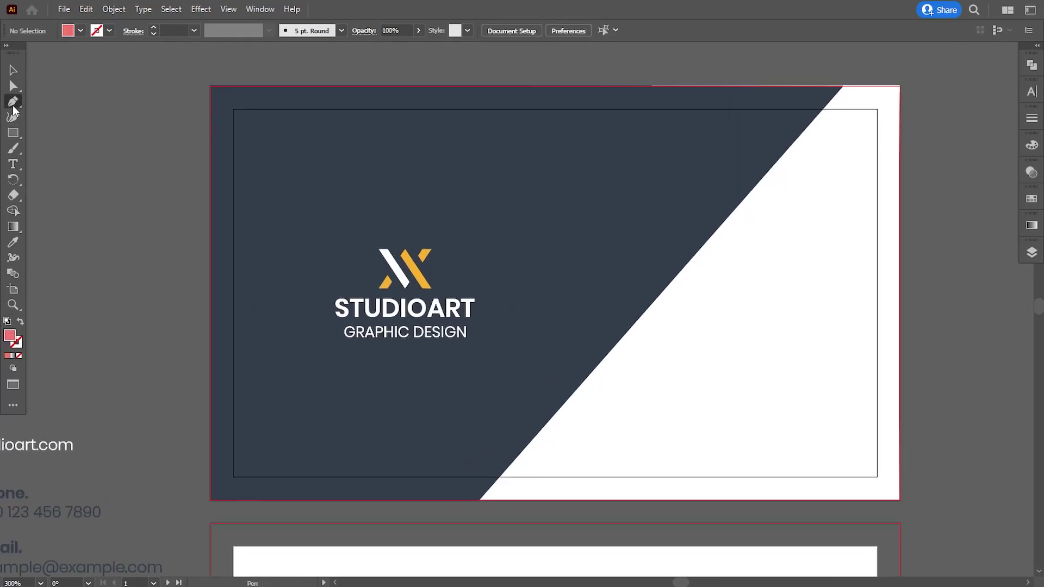
pyautogui.click(211, 264)
pyautogui.click(271, 264)
pyautogui.click(211, 321)
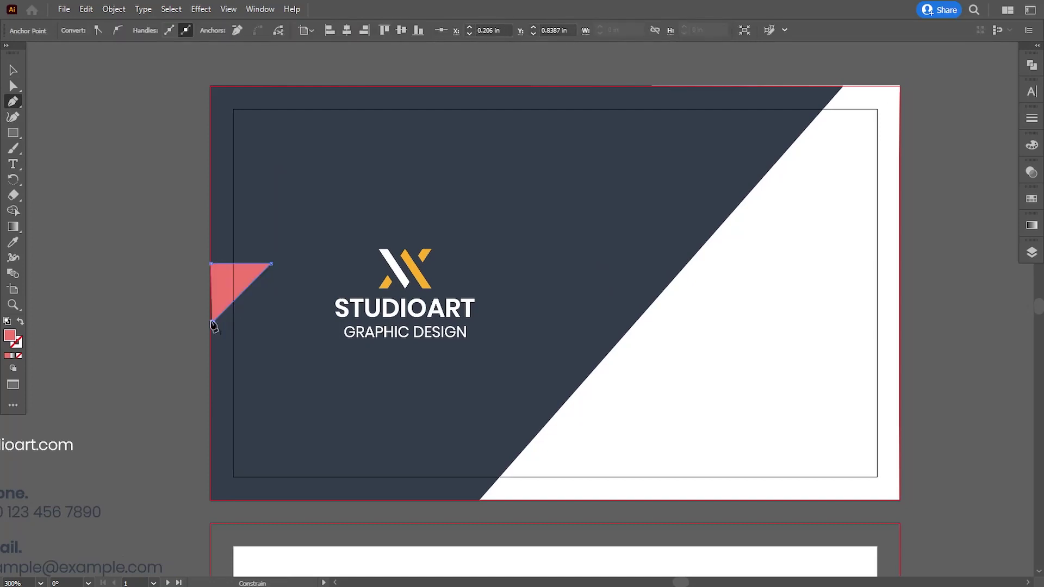
pyautogui.click(211, 322)
pyautogui.click(211, 264)
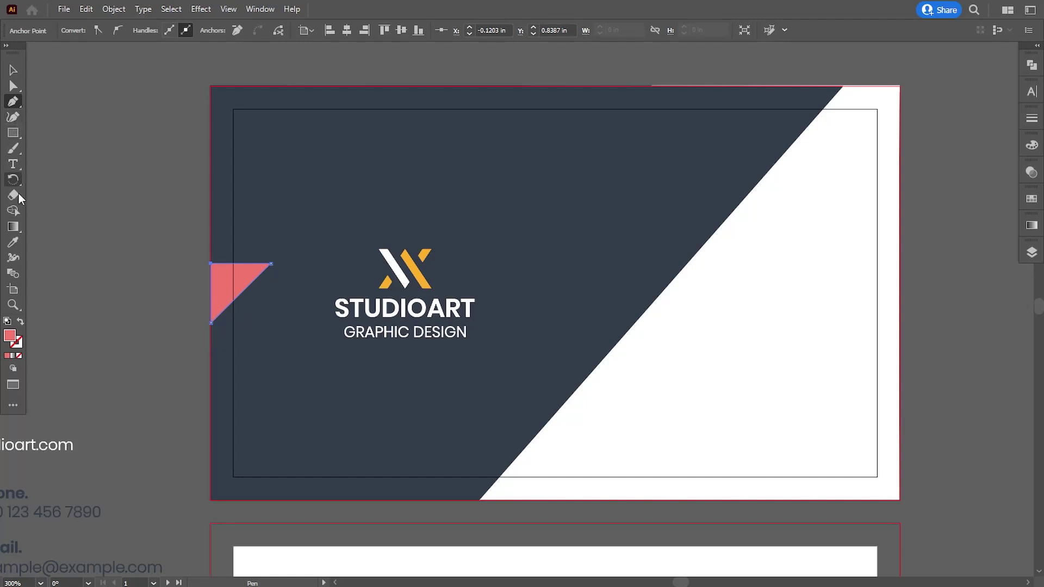
pyautogui.click(16, 238)
pyautogui.click(423, 271)
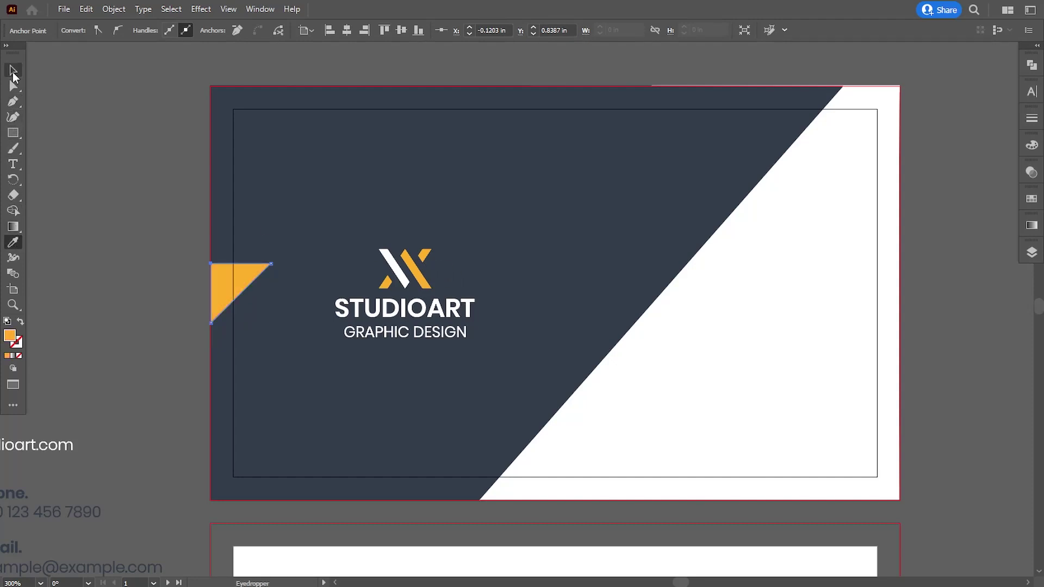
pyautogui.click(13, 70)
pyautogui.click(163, 283)
# Nudge the StudioArt logo slightly left beside the triangle.
pyautogui.click(239, 288)
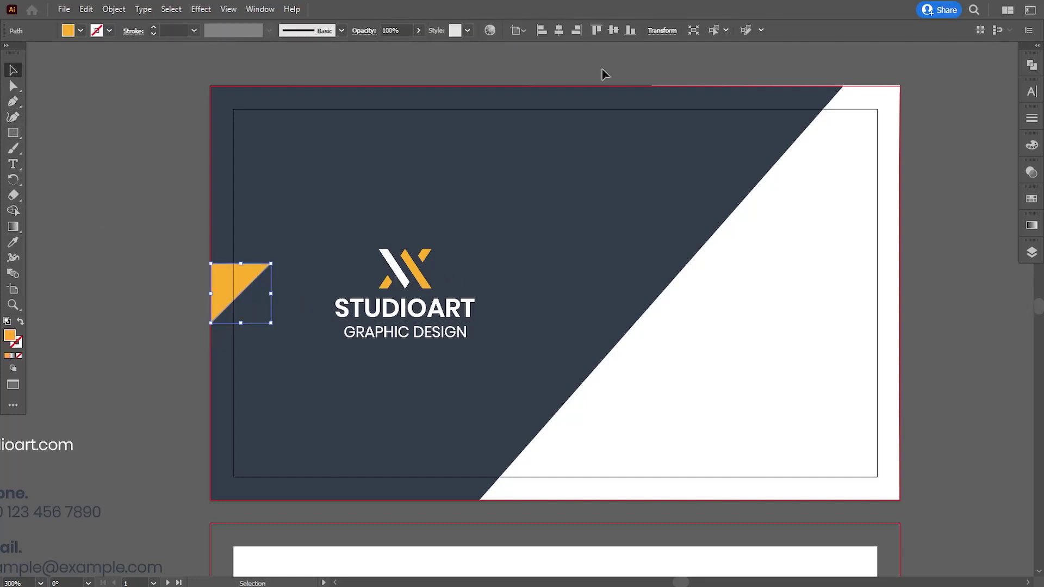
pyautogui.click(119, 253)
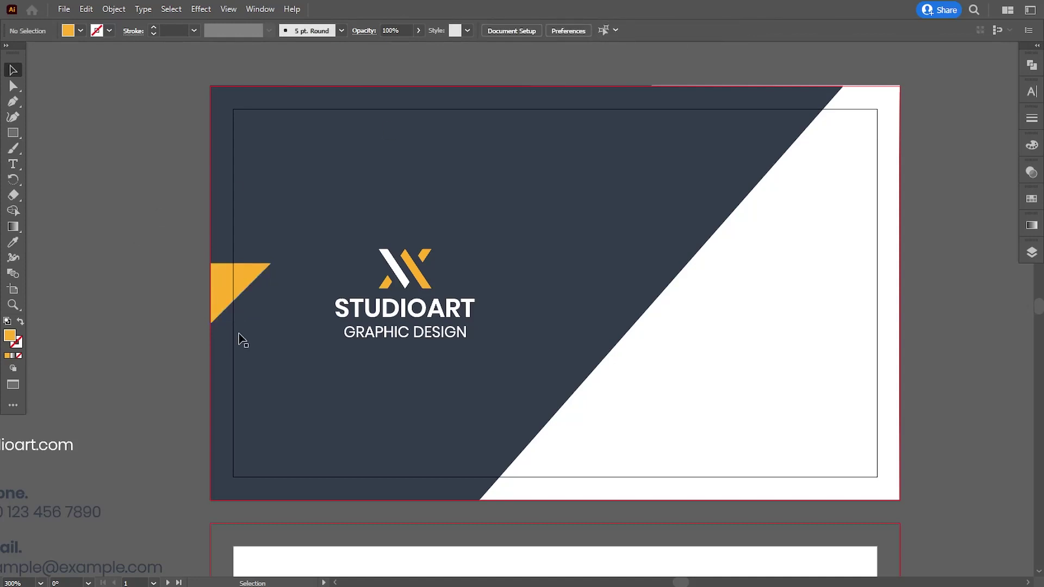
pyautogui.hscroll(1, 346, 318)
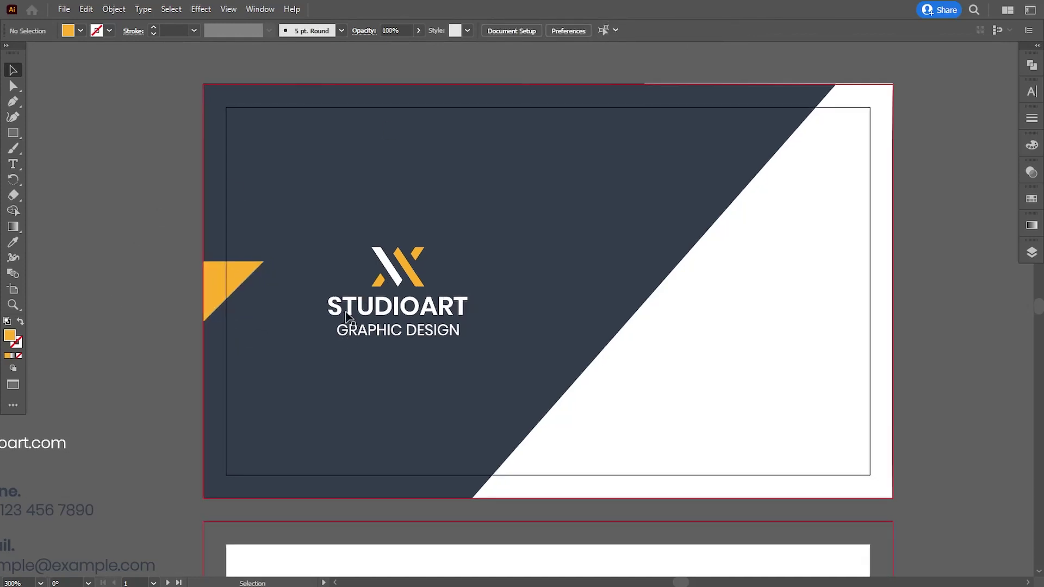
pyautogui.click(346, 316)
pyautogui.press('Left')
pyautogui.press('Left')
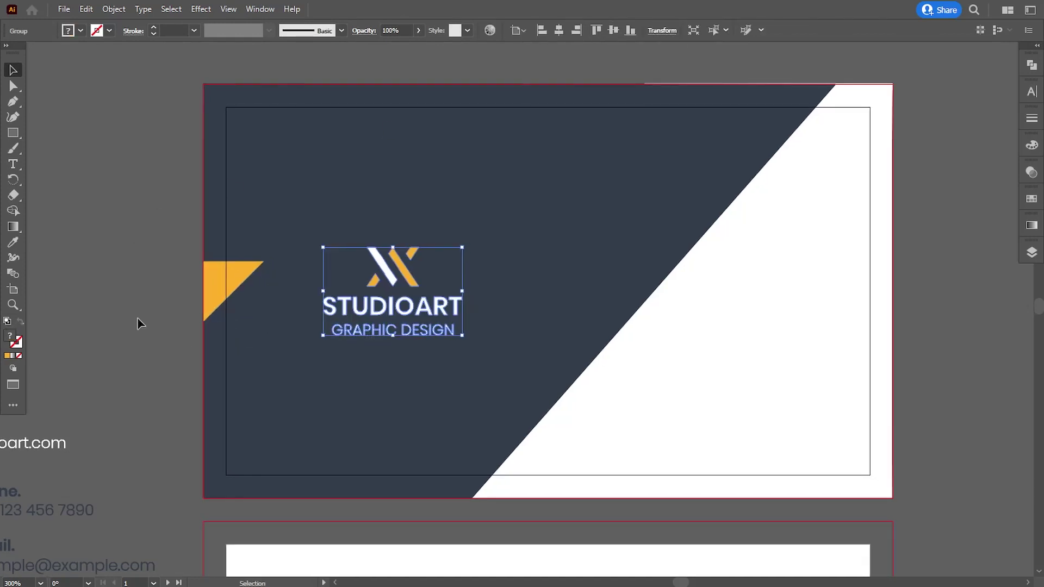
pyautogui.click(141, 324)
pyautogui.moveTo(508, 338); pyautogui.dragTo(461, 331)
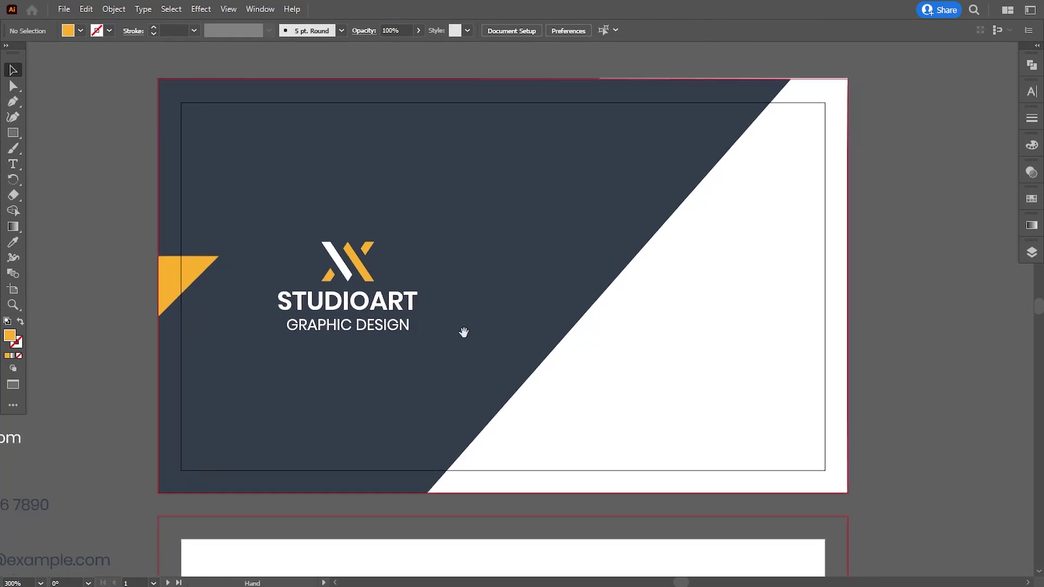
# Draw an orange band across the front card's right side, slanting and adjusting its left end.
pyautogui.click(21, 133)
pyautogui.moveTo(158, 256); pyautogui.dragTo(849, 315)
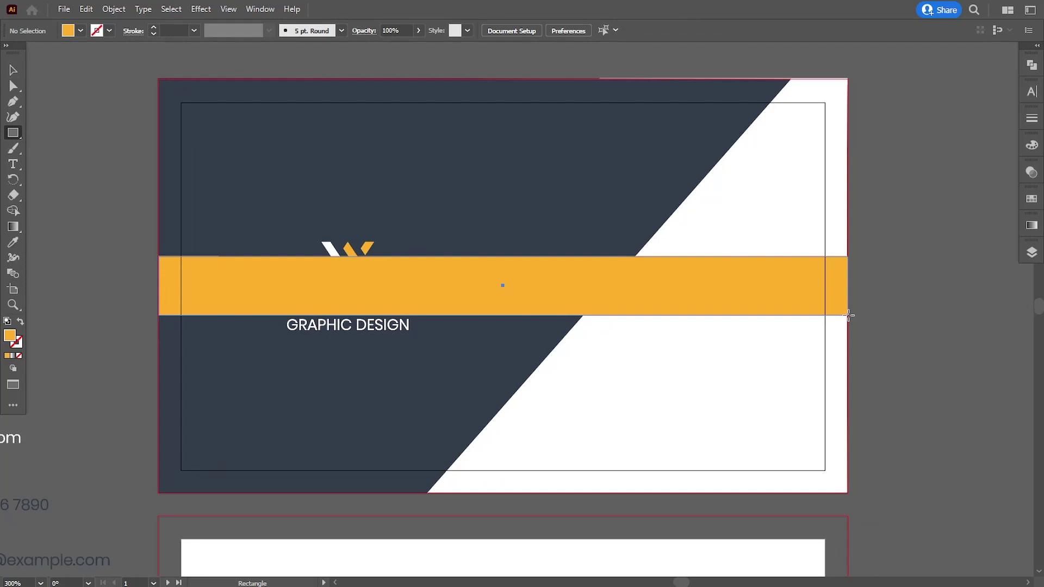
pyautogui.click(13, 70)
pyautogui.moveTo(158, 285)
pyautogui.mouseDown()
pyautogui.moveTo(541, 277)
pyautogui.moveTo(574, 259)
pyautogui.moveTo(593, 263)
pyautogui.mouseUp()
pyautogui.press('a')
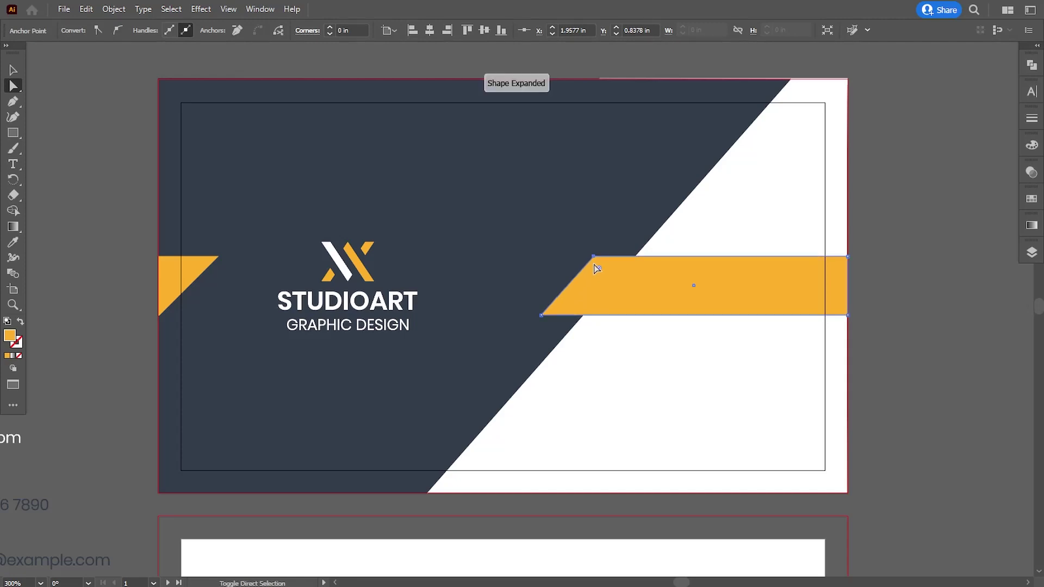
pyautogui.click(13, 70)
pyautogui.click(124, 204)
pyautogui.click(582, 305)
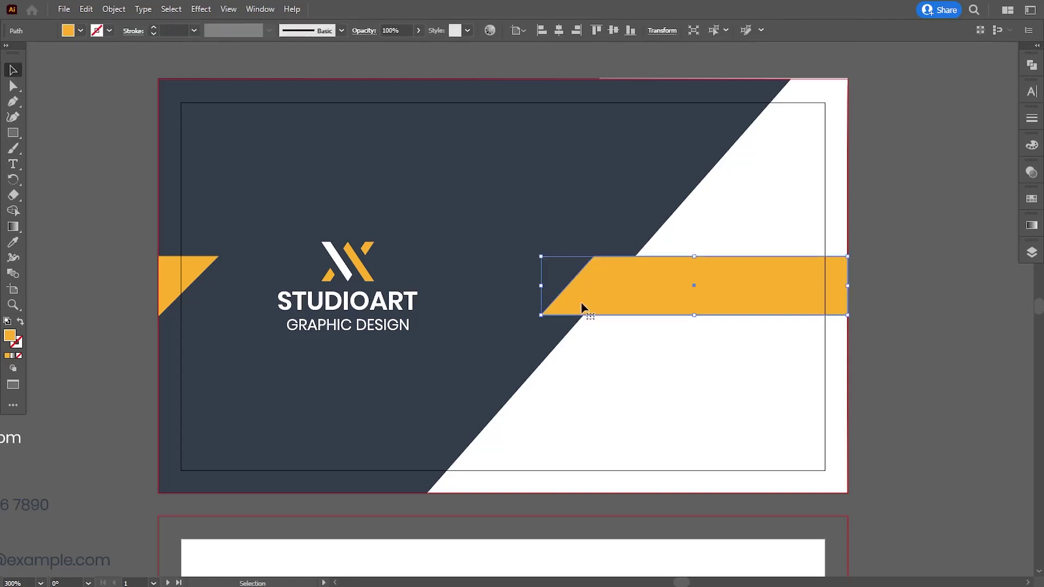
pyautogui.moveTo(541, 286); pyautogui.dragTo(531, 286)
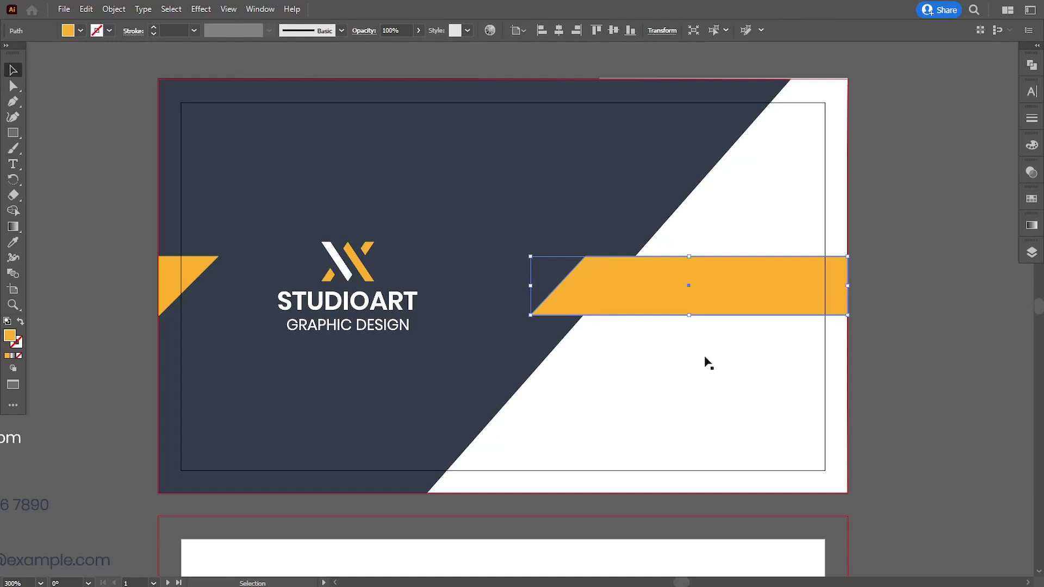
pyautogui.click(856, 400)
pyautogui.moveTo(524, 438); pyautogui.dragTo(679, 345)
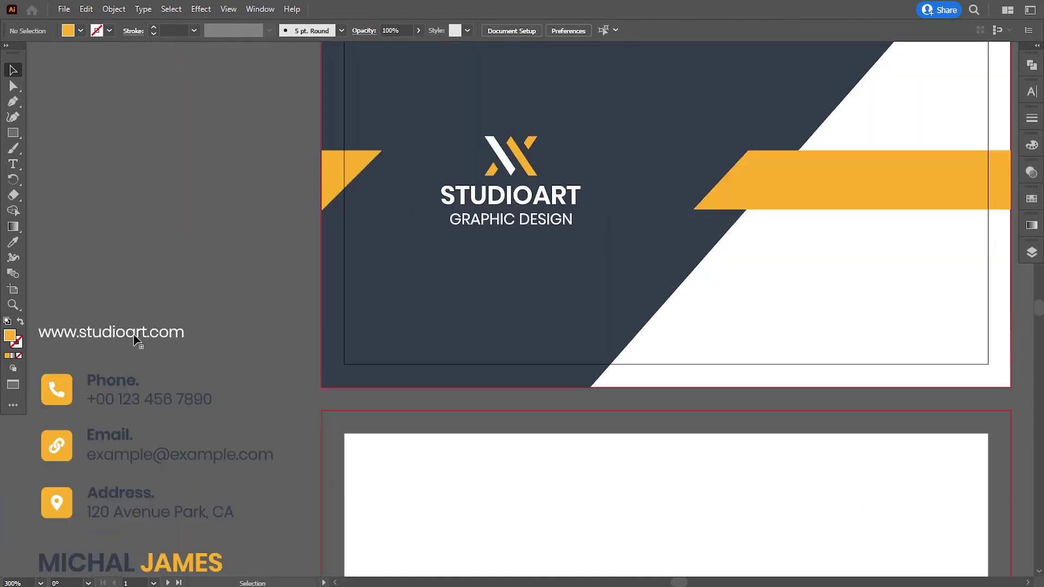
pyautogui.moveTo(136, 340); pyautogui.dragTo(808, 308)
pyautogui.moveTo(863, 199); pyautogui.dragTo(591, 268)
pyautogui.rightClick(581, 264)
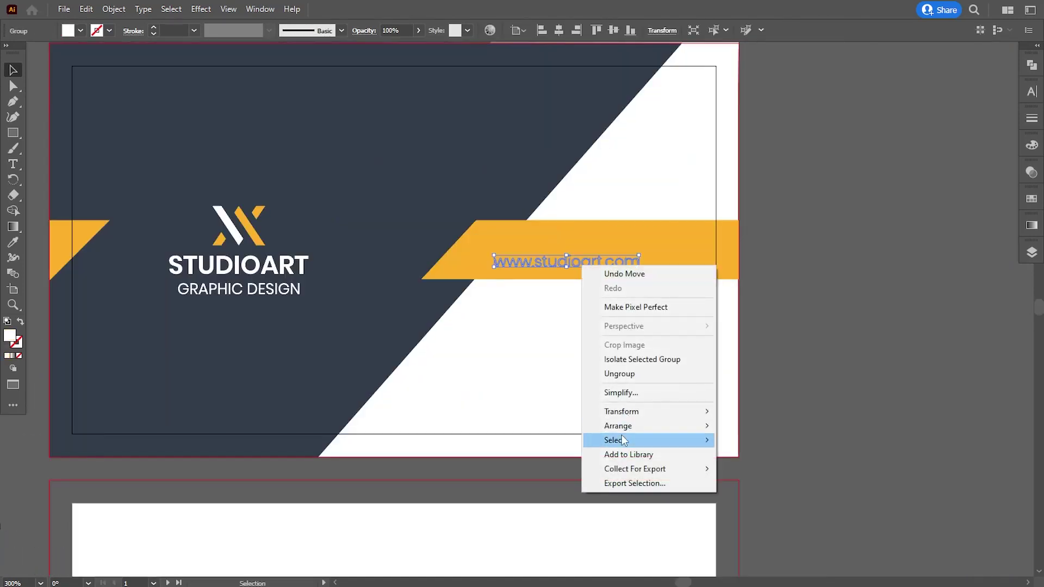
pyautogui.click(742, 428)
pyautogui.press('Up')
pyautogui.press('Up')
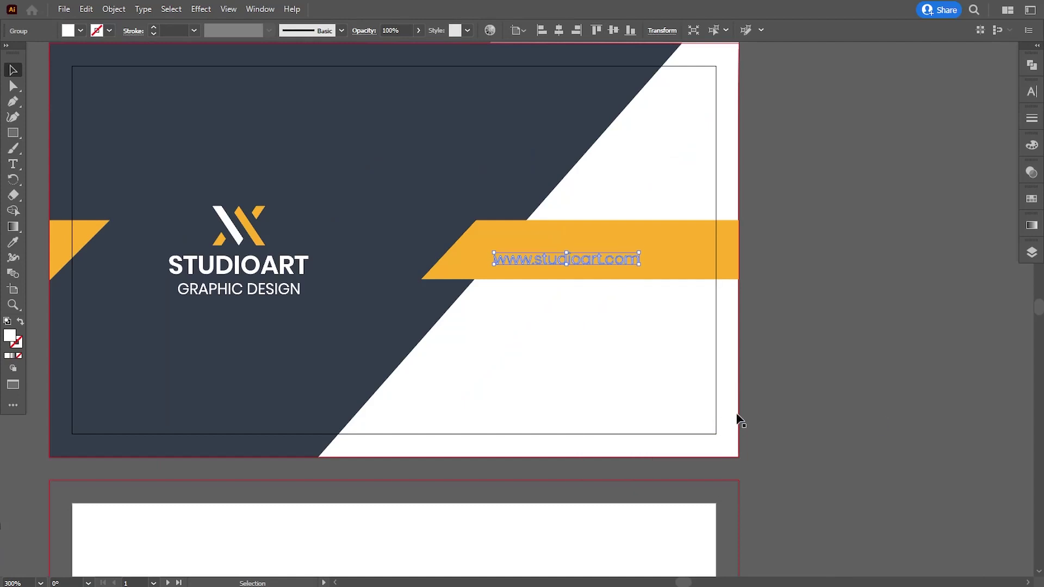
pyautogui.press('Up')
pyautogui.press('Up')
pyautogui.press('Up')
pyautogui.press('Up')
pyautogui.press('Right')
pyautogui.press('Right')
pyautogui.press('Right')
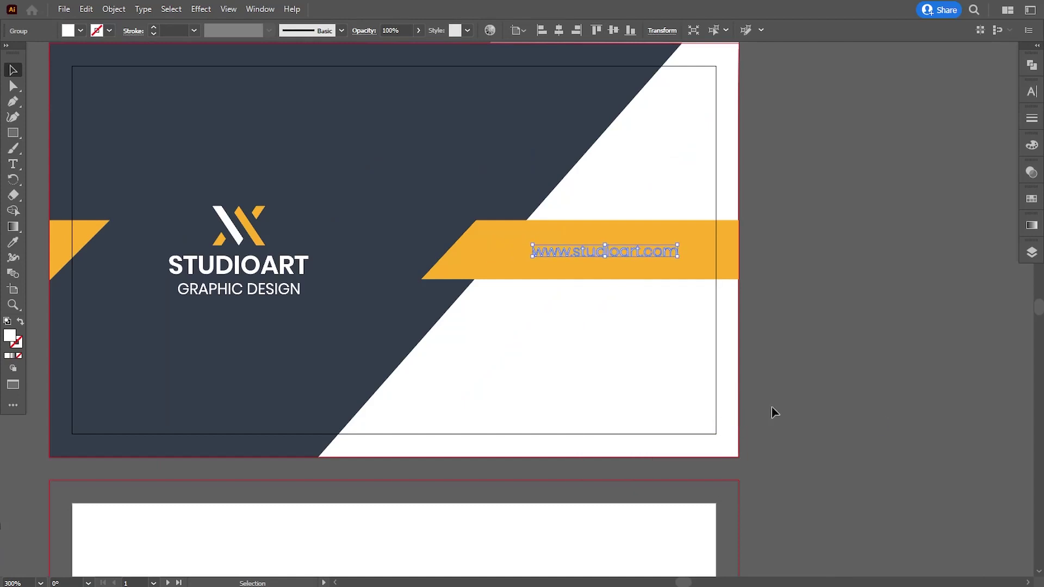
pyautogui.click(771, 412)
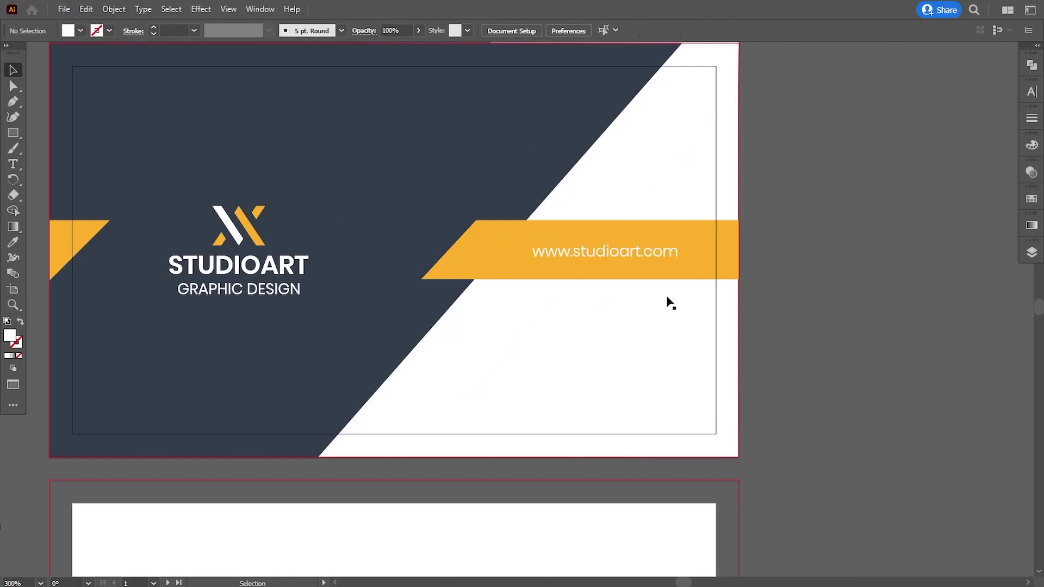
pyautogui.click(617, 253)
pyautogui.click(840, 298)
pyautogui.moveTo(629, 351); pyautogui.dragTo(362, 381)
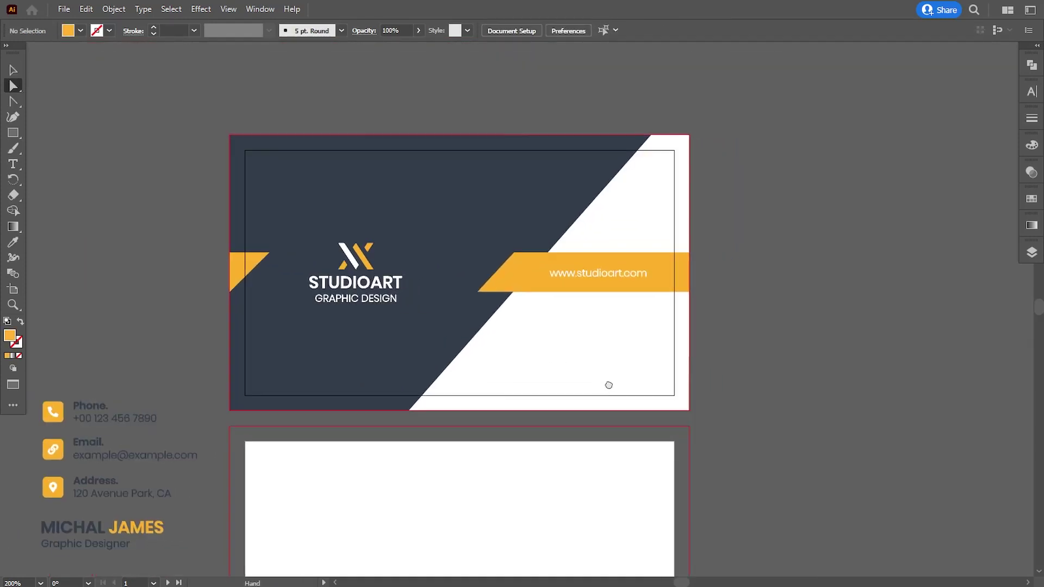
pyautogui.scroll(-3, 608, 385)
# Draw a rectangle covering the whole back card and fill it with white (ffffff).
pyautogui.scroll(-3, 621, 413)
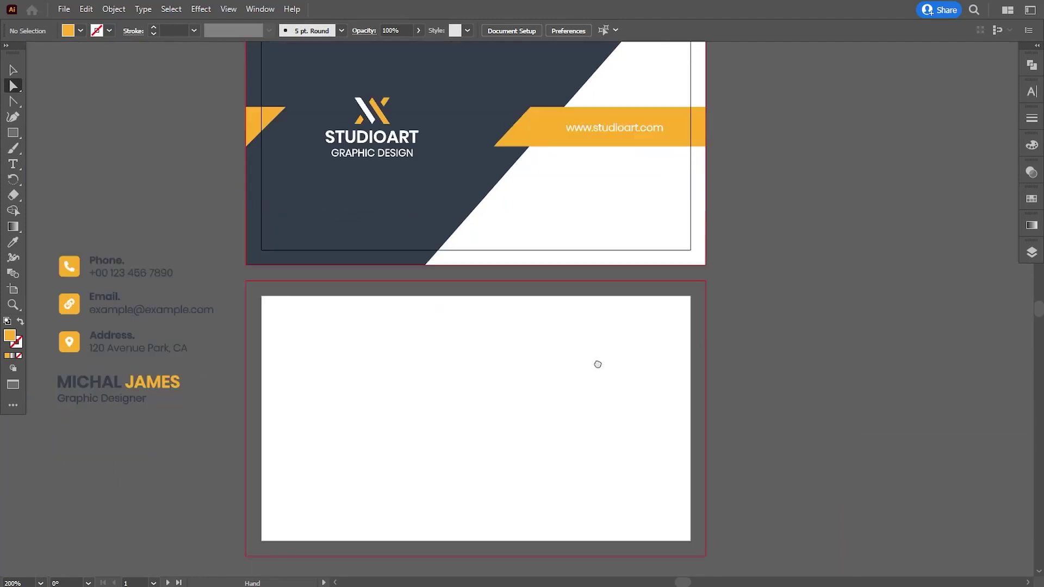
pyautogui.moveTo(597, 364); pyautogui.dragTo(628, 341)
pyautogui.click(13, 133)
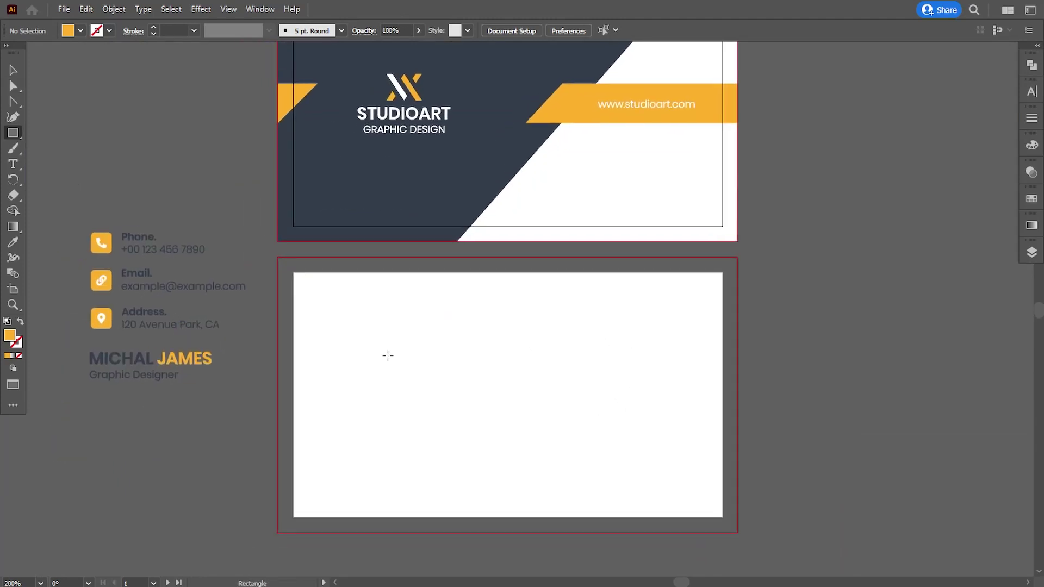
pyautogui.moveTo(277, 258); pyautogui.dragTo(738, 533)
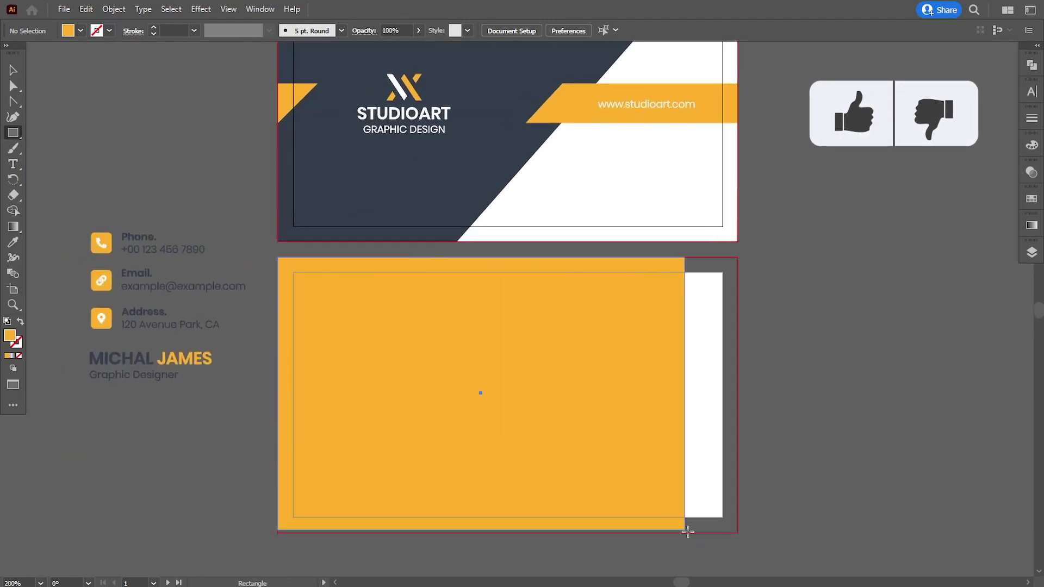
pyautogui.doubleClick(10, 335)
pyautogui.write('ffffff')
pyautogui.press('Return')
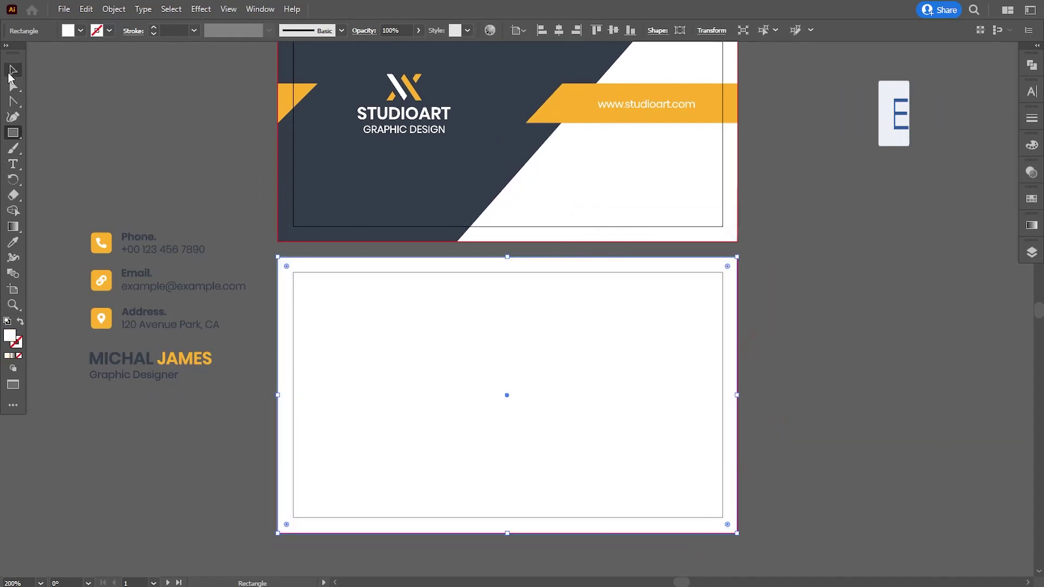
# Drag a copy of the StudioArt logo toward the back card.
pyautogui.press('v')
pyautogui.click(569, 246)
pyautogui.moveTo(605, 467)
pyautogui.mouseDown()
pyautogui.moveTo(513, 416)
pyautogui.moveTo(583, 468)
pyautogui.mouseUp()
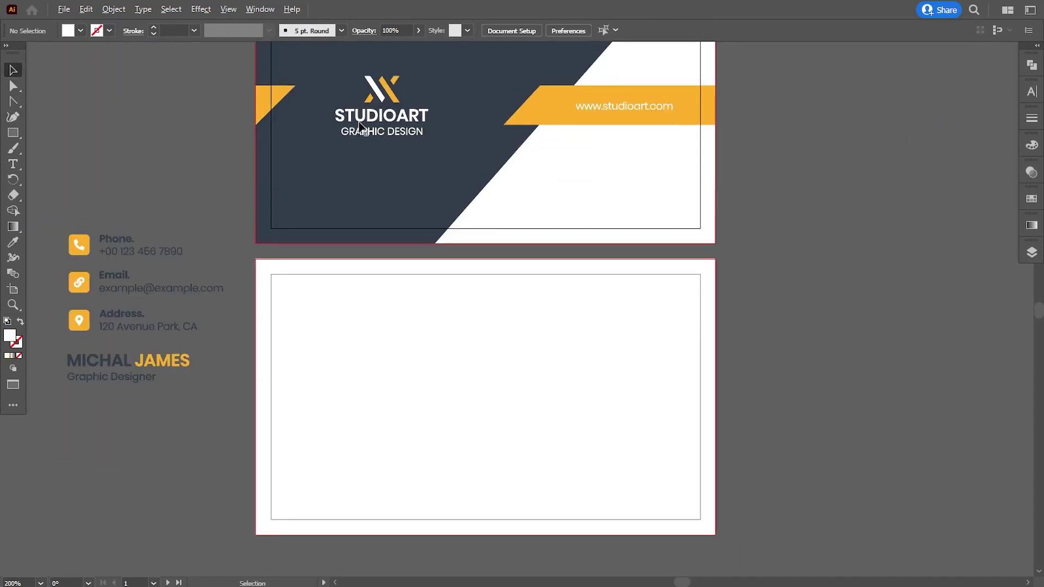
pyautogui.moveTo(359, 125)
pyautogui.mouseDown()
pyautogui.moveTo(331, 345)
pyautogui.moveTo(103, 471)
pyautogui.moveTo(149, 437)
pyautogui.mouseUp()
# Ungroup the logo copy, left-align GRAPHIC DESIGN under STUDIOART, and move the text beside the X.
pyautogui.rightClick(331, 345)
pyautogui.click(482, 275)
pyautogui.click(113, 9)
pyautogui.click(140, 86)
pyautogui.click(113, 9)
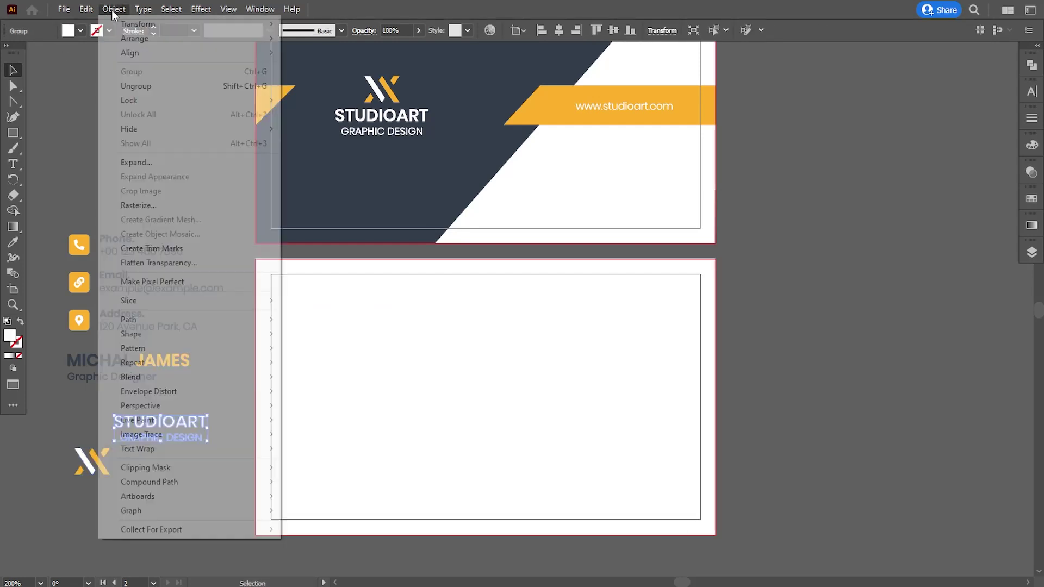
pyautogui.click(136, 86)
pyautogui.click(542, 31)
pyautogui.click(174, 475)
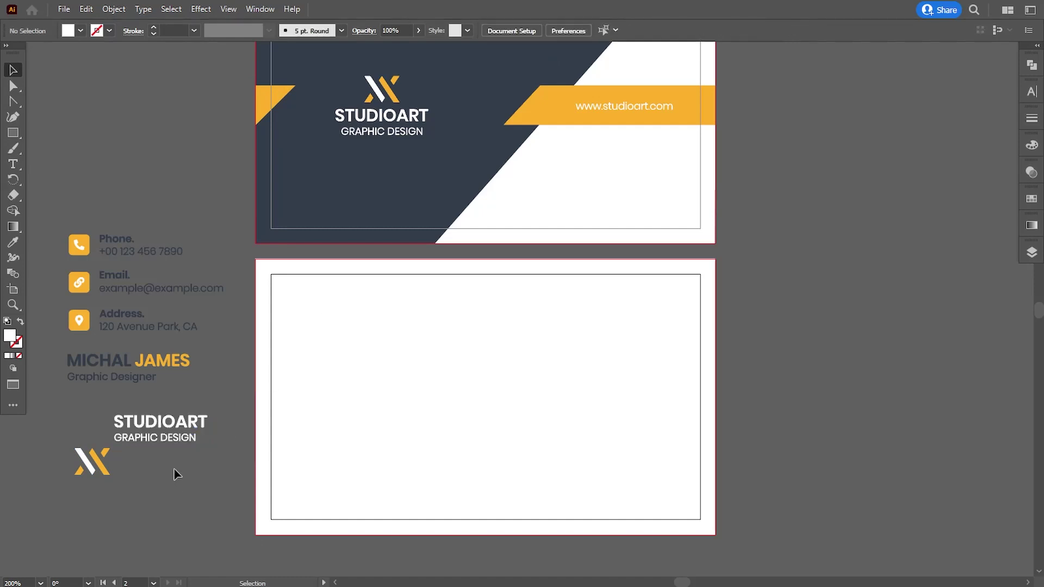
pyautogui.moveTo(156, 430)
pyautogui.mouseDown()
pyautogui.moveTo(157, 464)
pyautogui.moveTo(132, 444)
pyautogui.mouseUp()
pyautogui.click(173, 515)
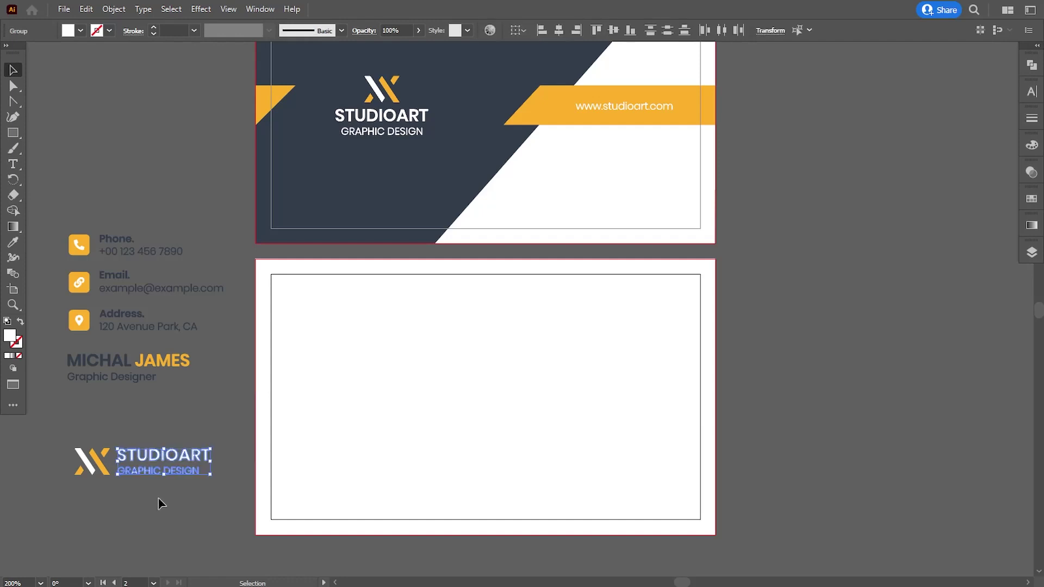
pyautogui.click(159, 499)
# Recolour all STUDIOART and GRAPHIC DESIGN letters with MICHAL's dark navy using Direct Selection and Eyedropper.
pyautogui.press('a')
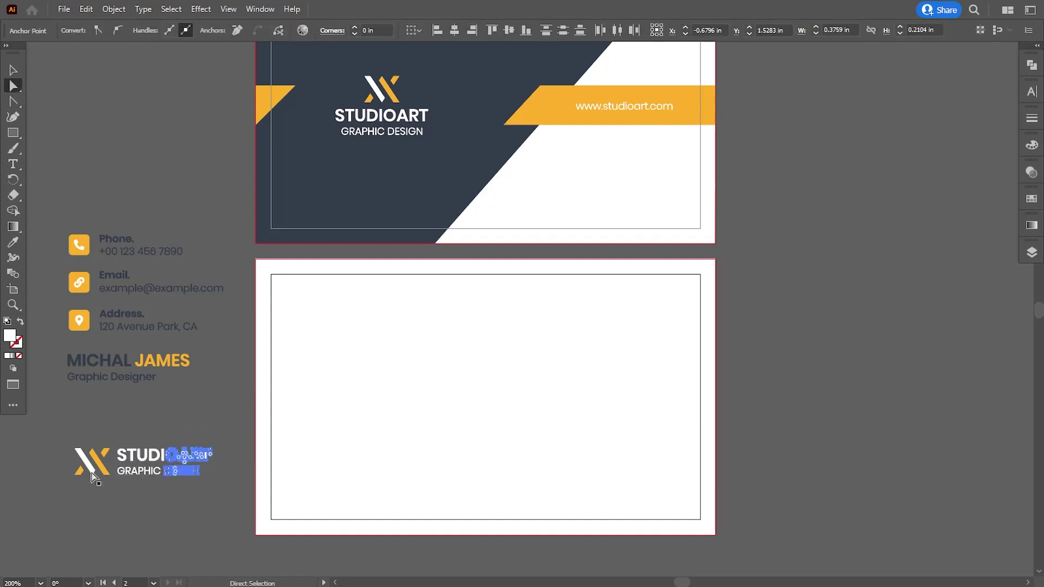
pyautogui.moveTo(196, 471); pyautogui.dragTo(194, 482)
pyautogui.click(13, 242)
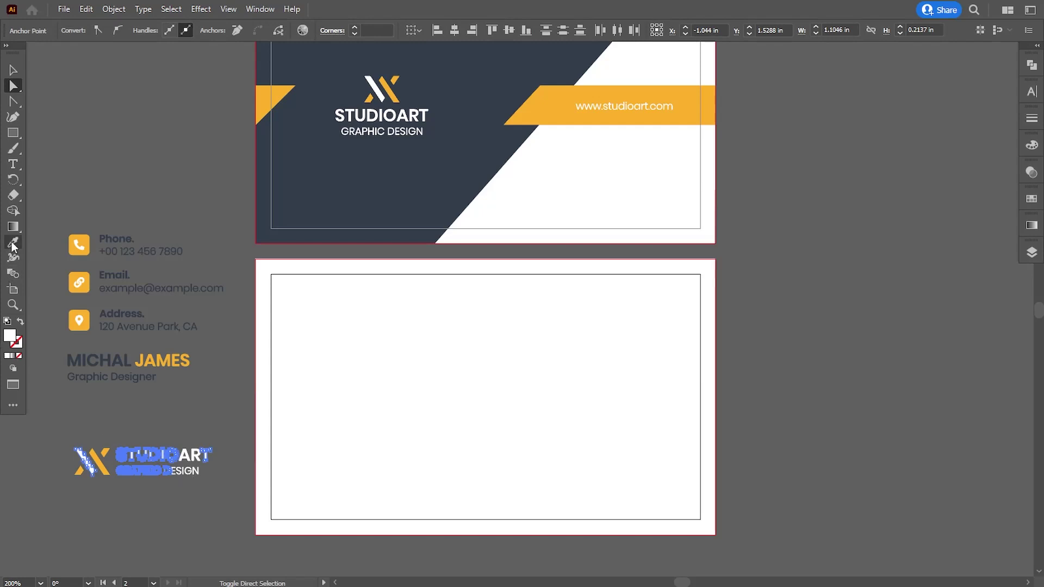
pyautogui.click(110, 358)
pyautogui.press('v')
pyautogui.click(58, 105)
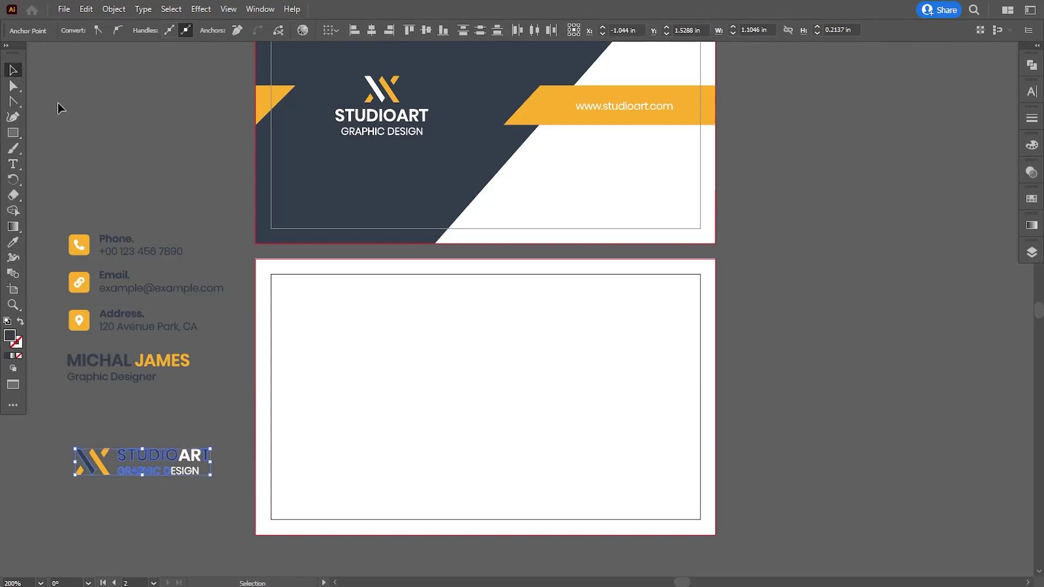
pyautogui.press('a')
pyautogui.moveTo(217, 441); pyautogui.dragTo(158, 482)
pyautogui.click(13, 242)
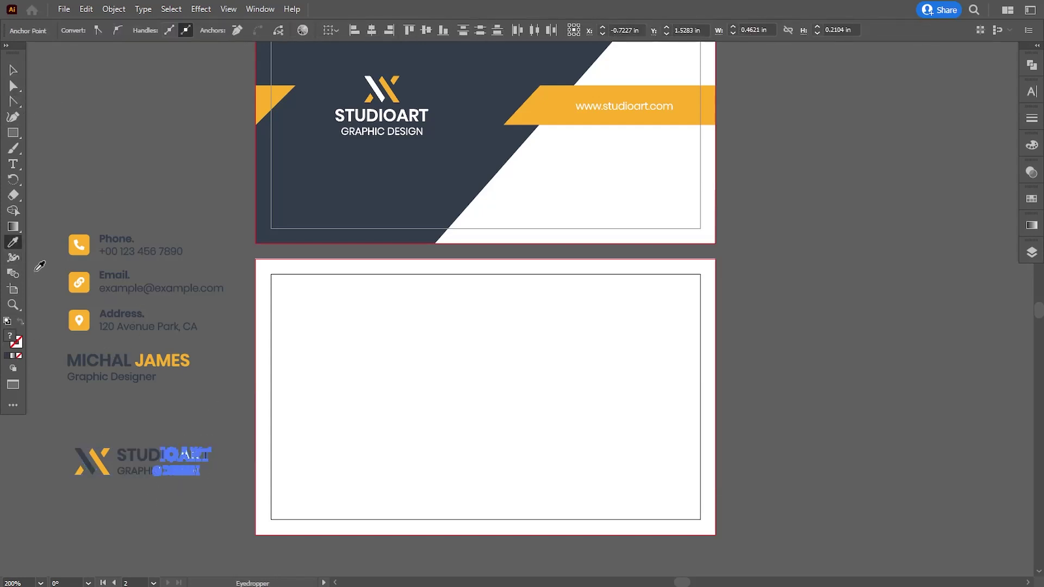
pyautogui.click(94, 352)
pyautogui.press('v')
pyautogui.click(130, 431)
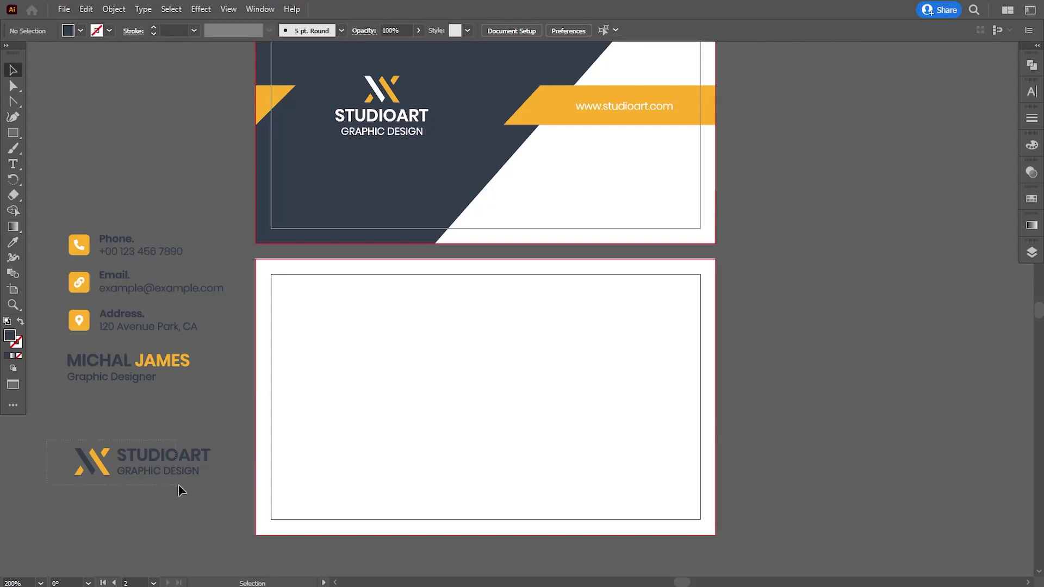
# Move the rebuilt logo onto the back card's top-left corner.
pyautogui.moveTo(148, 464)
pyautogui.mouseDown()
pyautogui.moveTo(373, 312)
pyautogui.moveTo(376, 325)
pyautogui.mouseUp()
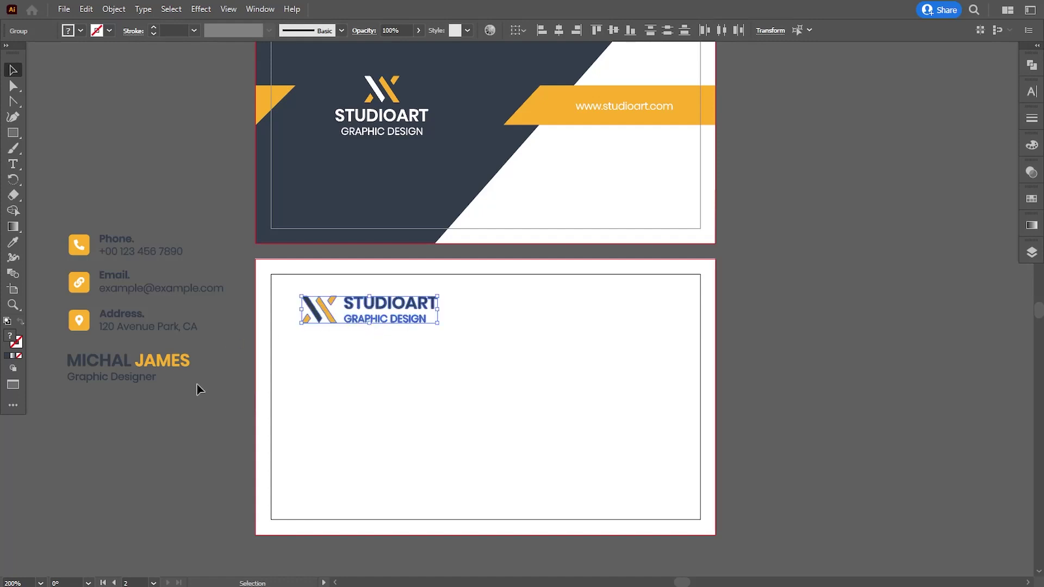
pyautogui.click(113, 9)
pyautogui.click(142, 71)
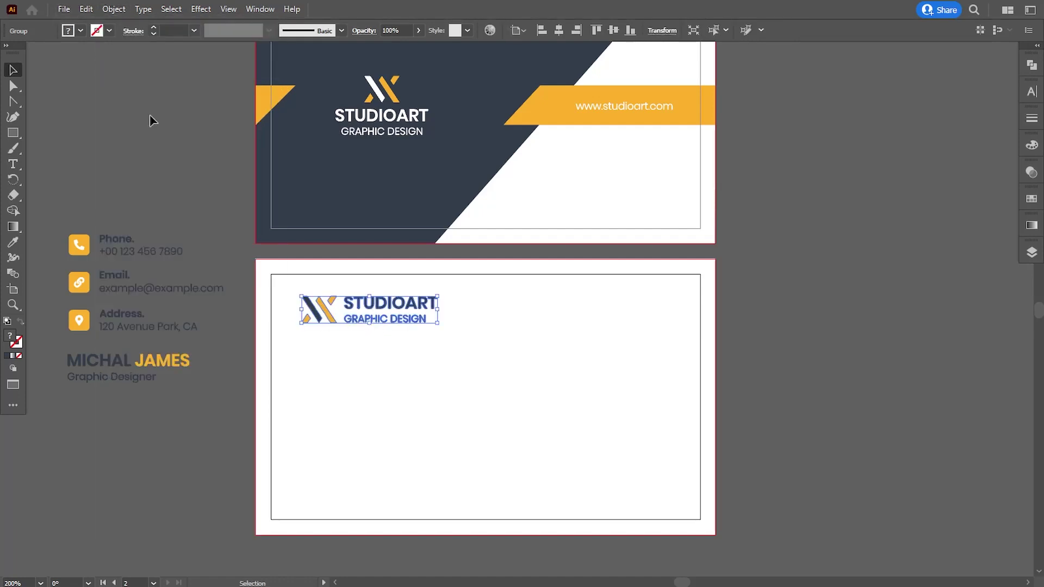
pyautogui.click(149, 114)
pyautogui.click(329, 321)
pyautogui.click(162, 443)
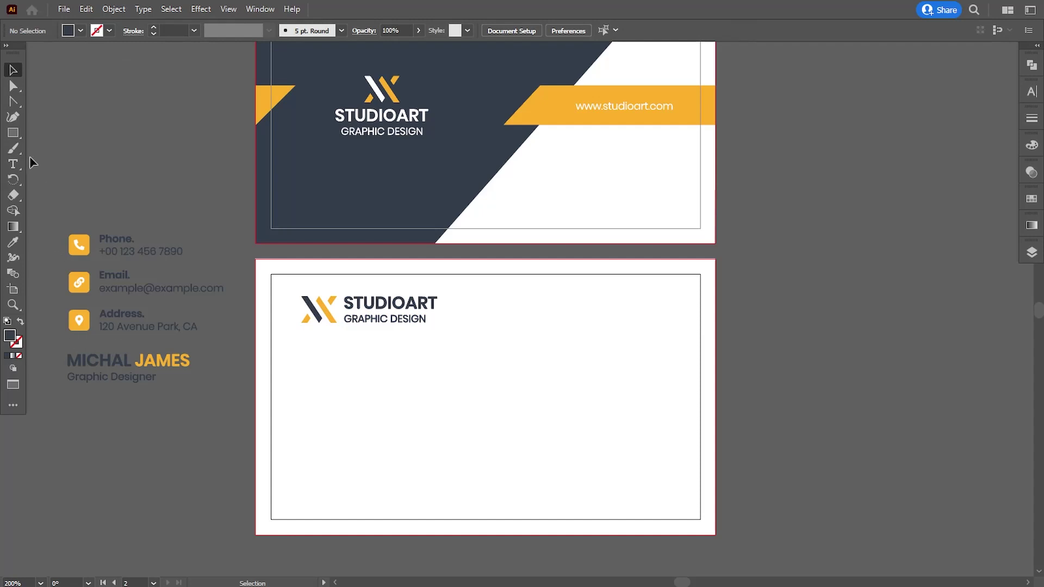
# Draw a small rectangle at the back card's top edge, fill it with the icons' orange, and shorten it slightly.
pyautogui.press('m')
pyautogui.hotkey('ctrl', '+')
pyautogui.moveTo(240, 326); pyautogui.dragTo(577, 326)
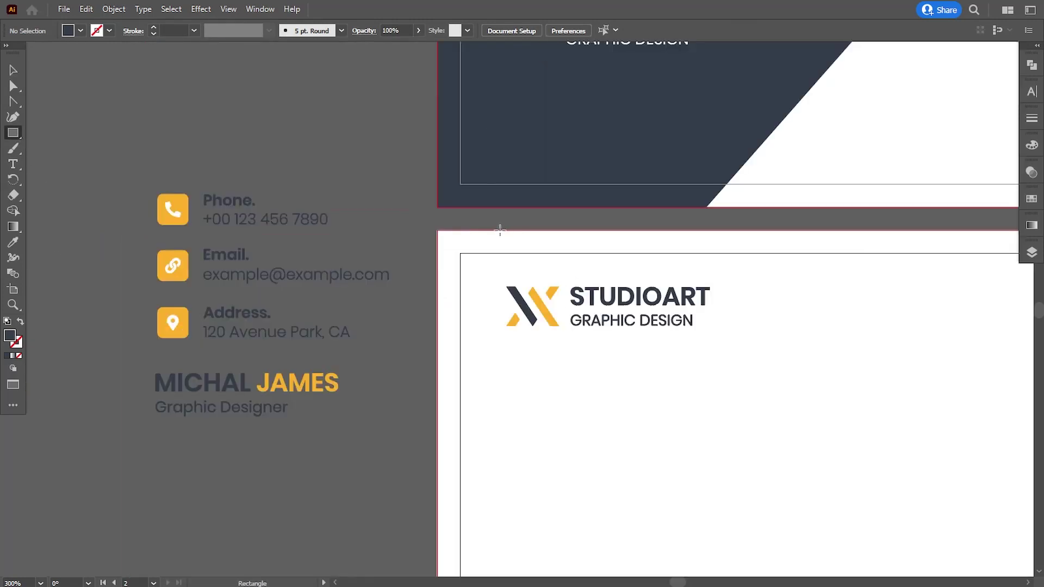
pyautogui.moveTo(499, 230); pyautogui.dragTo(569, 275)
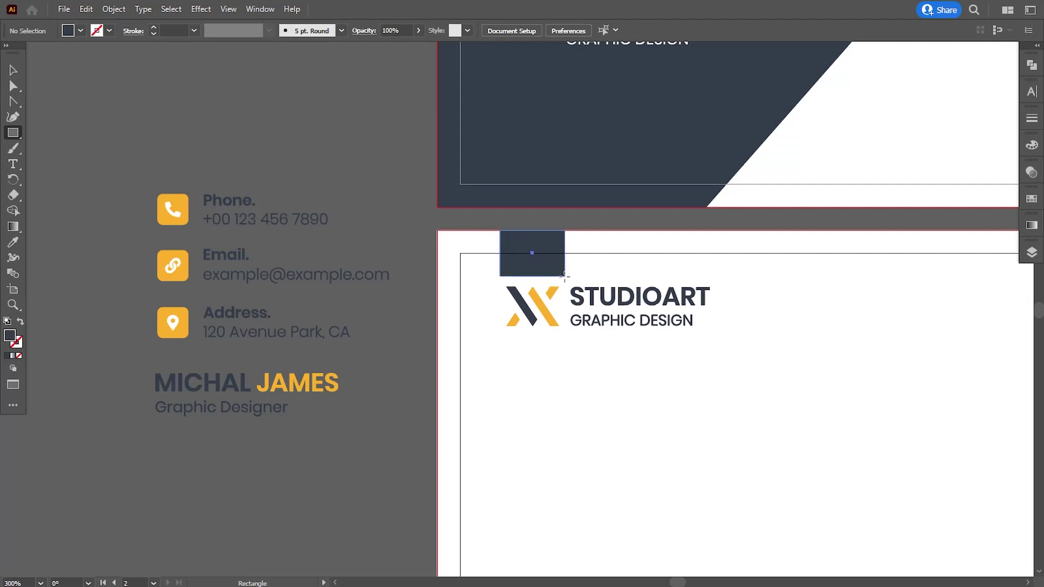
pyautogui.moveTo(565, 276); pyautogui.dragTo(566, 277)
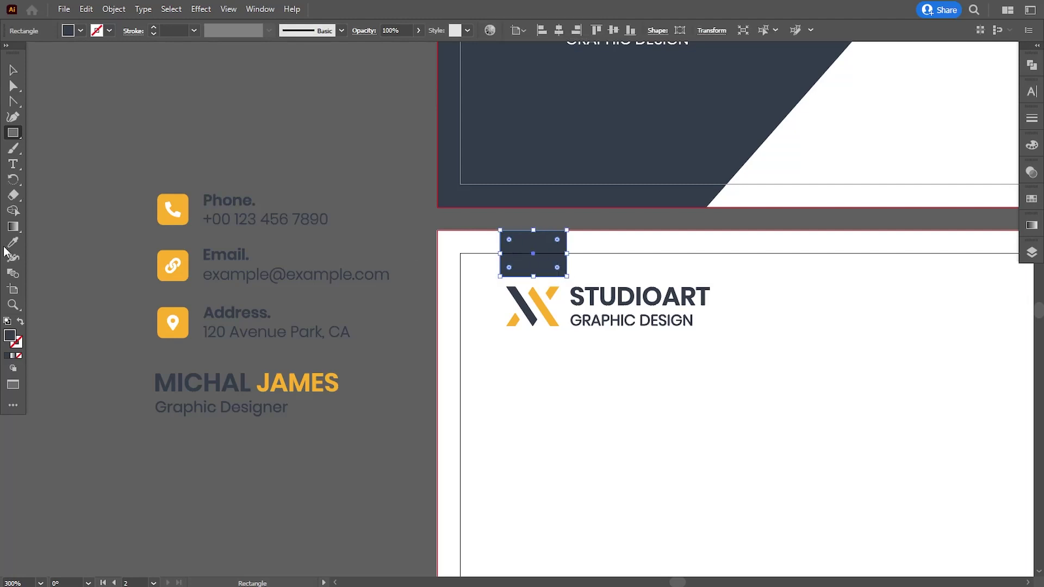
pyautogui.press('i')
pyautogui.click(172, 209)
pyautogui.press('v')
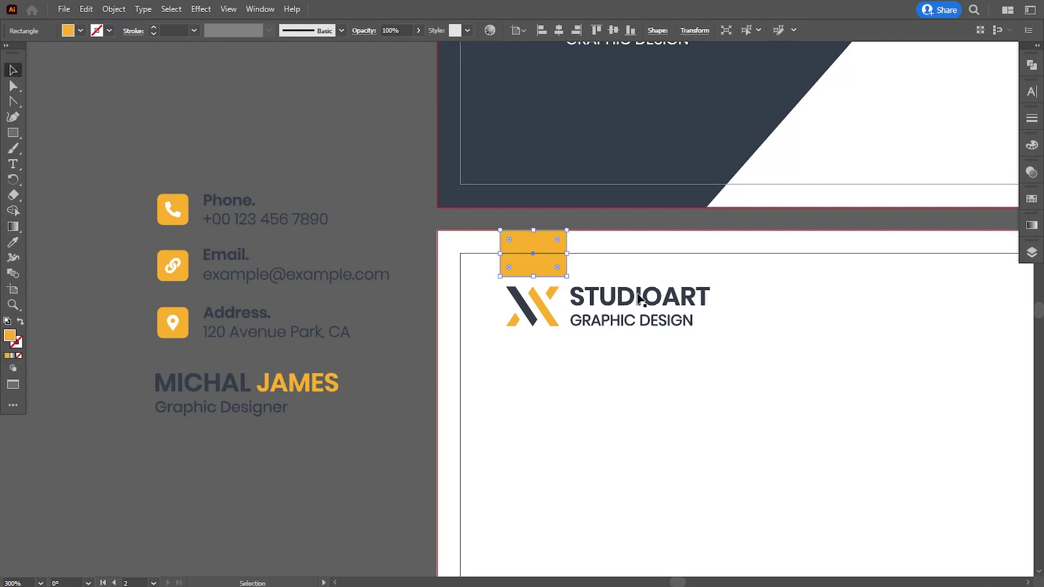
pyautogui.moveTo(533, 276); pyautogui.dragTo(533, 273)
# Nudge the StudioArt logo down two steps below the orange block.
pyautogui.click(435, 430)
pyautogui.click(532, 322)
pyautogui.press('Down')
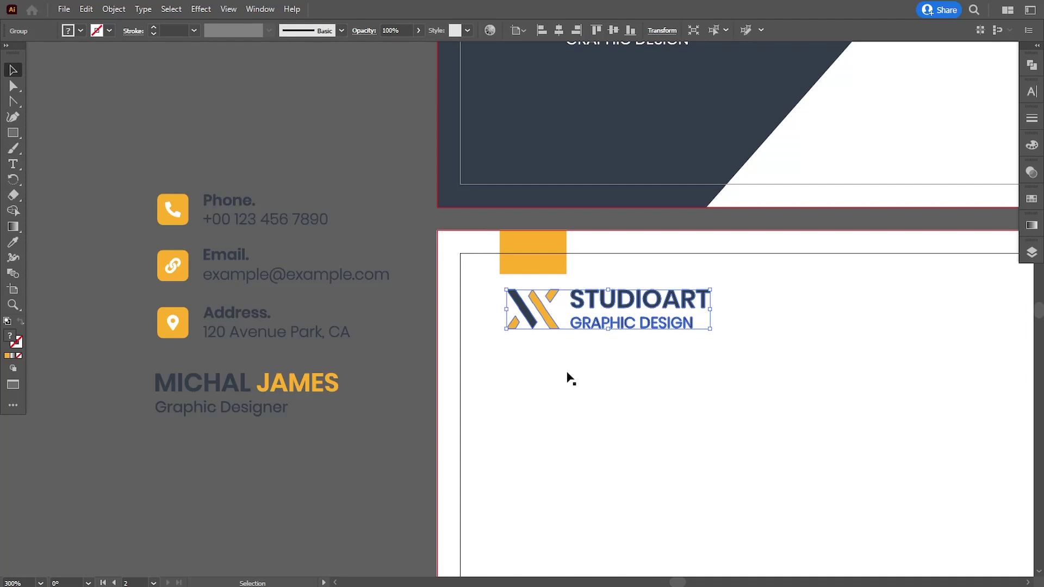
pyautogui.press('Down')
pyautogui.press('Down')
pyautogui.press('Down')
pyautogui.click(395, 425)
pyautogui.hscroll(5, 403, 403)
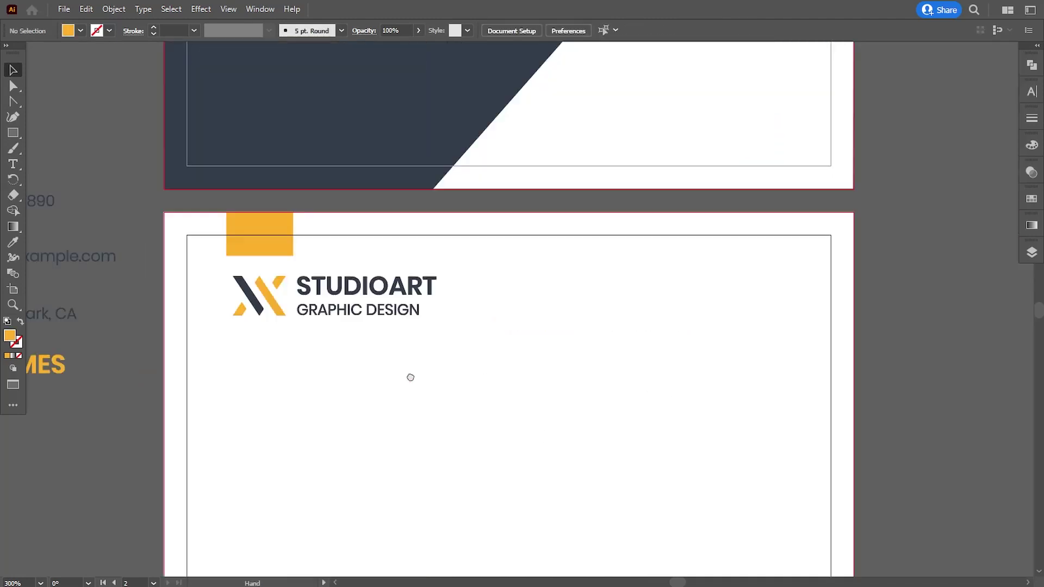
pyautogui.hscroll(-1, 522, 381)
pyautogui.hscroll(-3, 544, 380)
pyautogui.scroll(3, 227, 322)
pyautogui.hscroll(5, 227, 322)
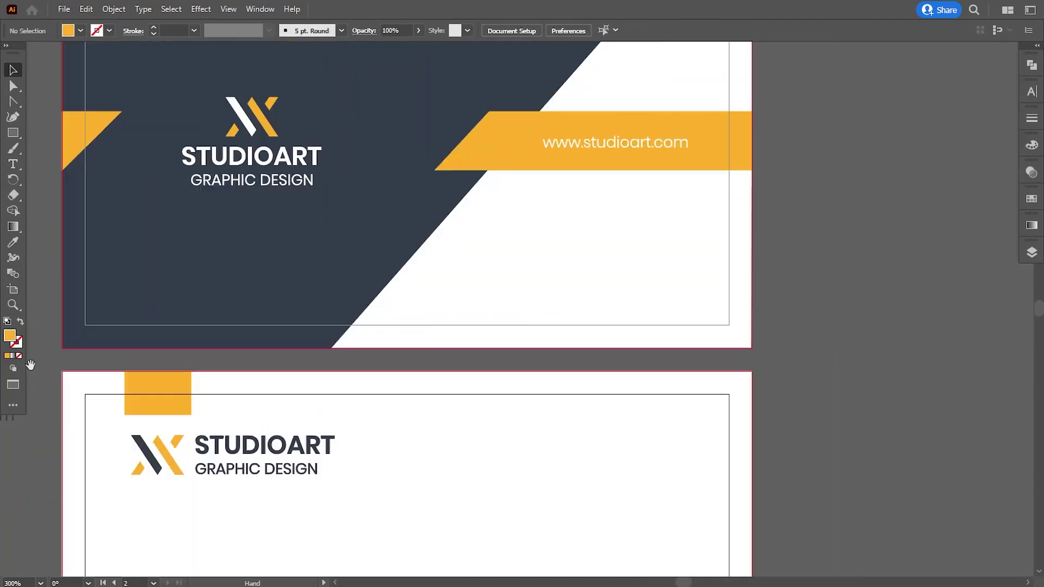
pyautogui.click(625, 233)
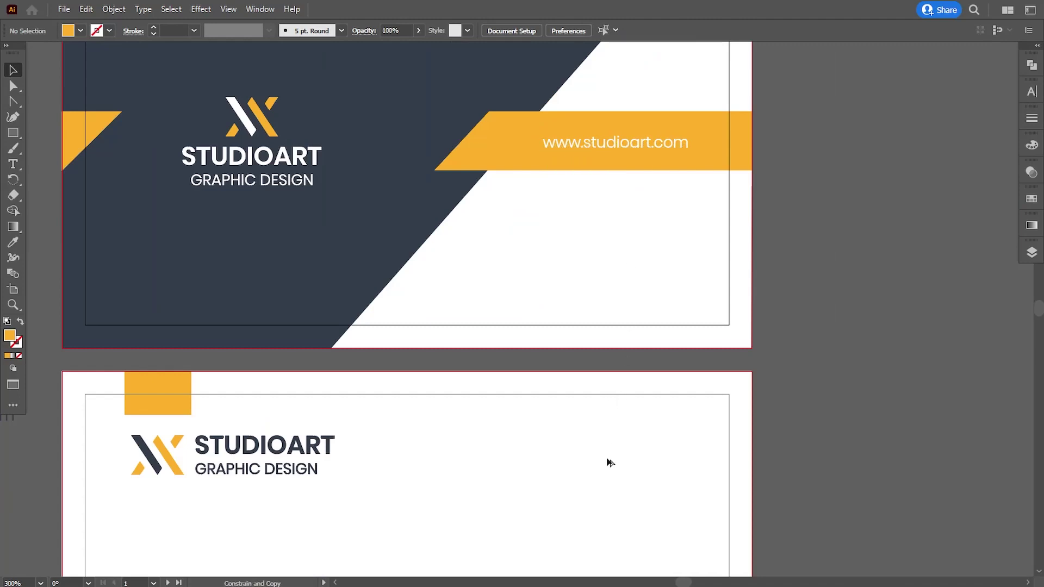
pyautogui.moveTo(610, 463); pyautogui.dragTo(610, 462)
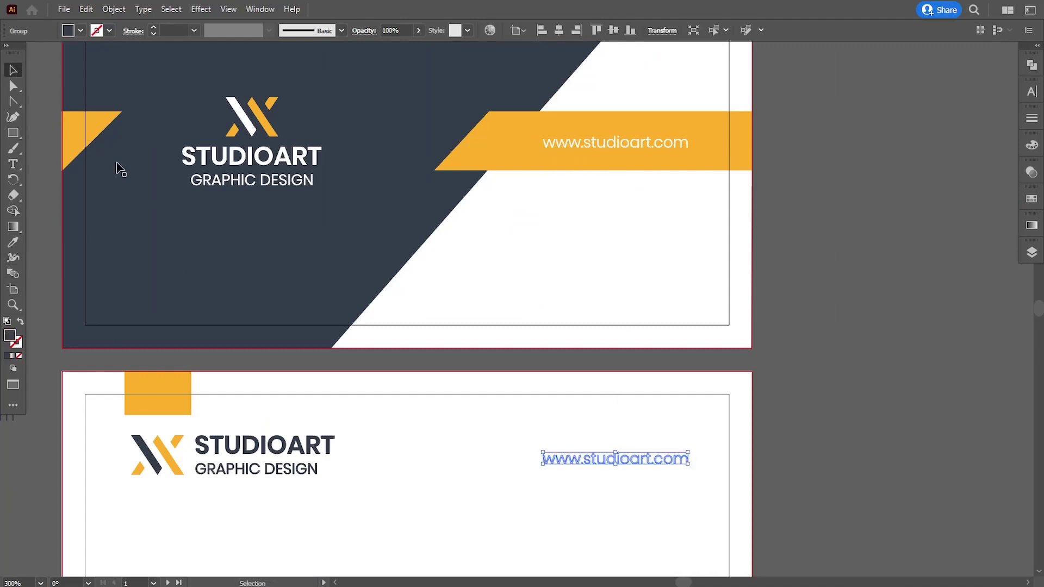
pyautogui.press('Delete')
# Select the copied web address group in Layers and bring it to the front.
pyautogui.click(1032, 252)
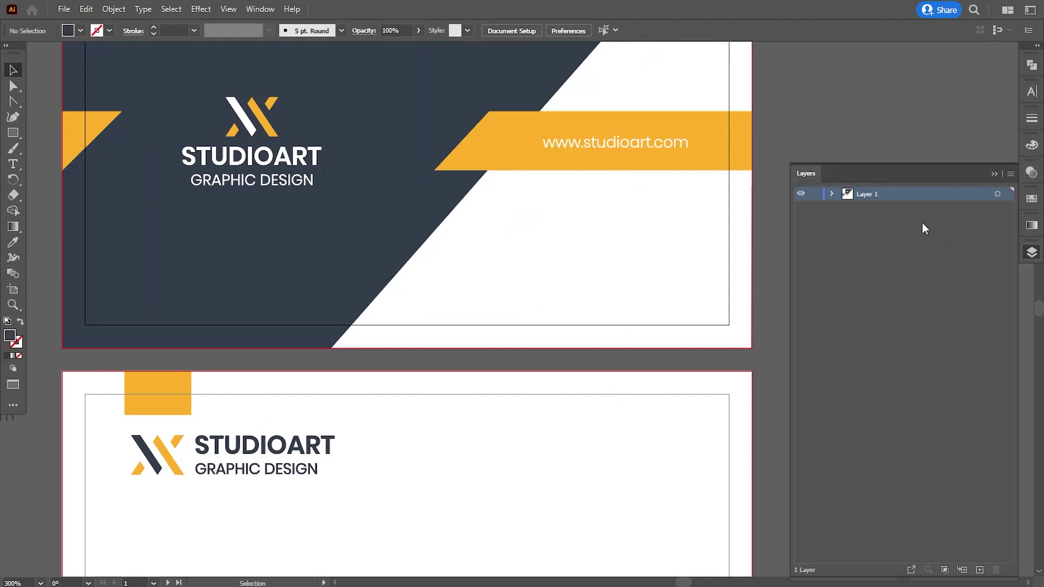
pyautogui.click(831, 194)
pyautogui.hotkey('ctrl', 'z')
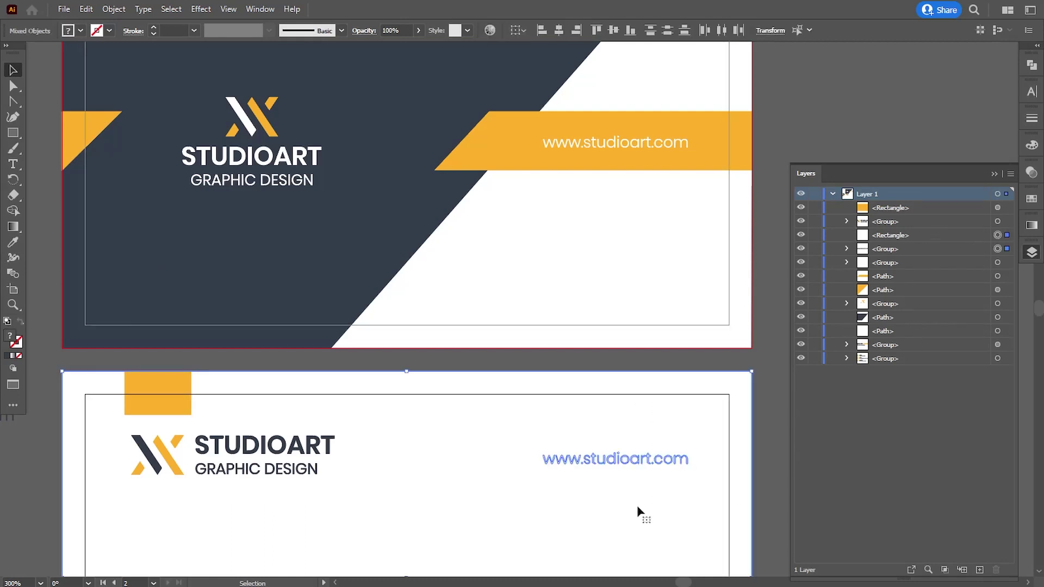
pyautogui.click(998, 248)
pyautogui.rightClick(634, 419)
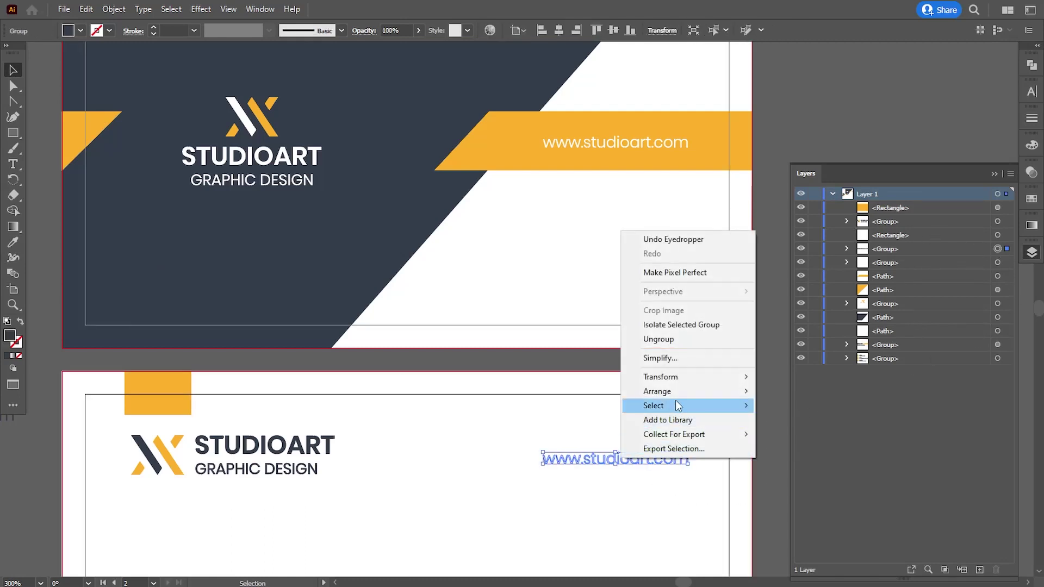
pyautogui.click(731, 390)
pyautogui.click(996, 173)
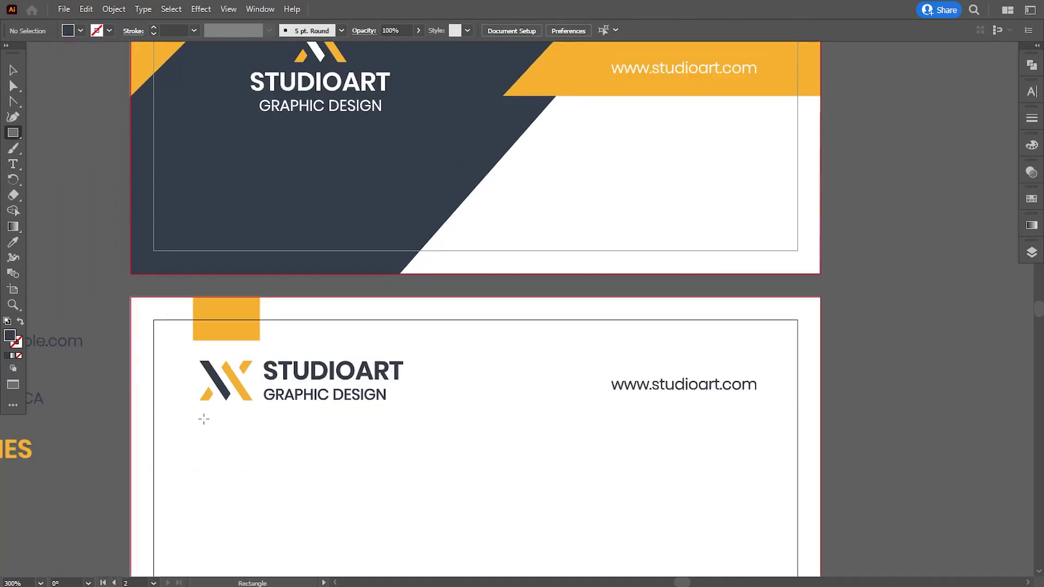
# Draw a long dark bar beneath the logo and thin it into a divider line.
pyautogui.moveTo(199, 418); pyautogui.dragTo(755, 413)
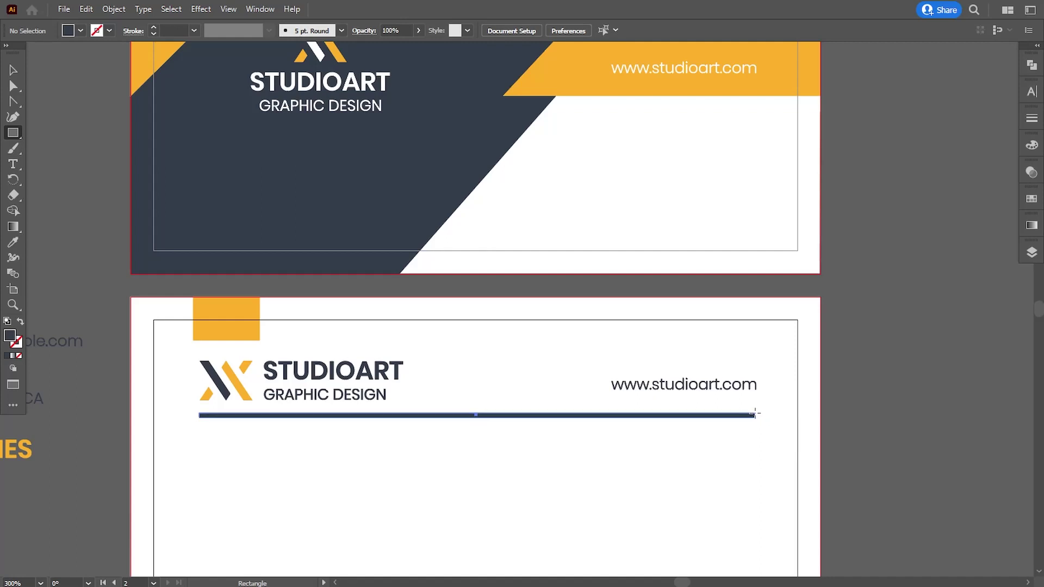
pyautogui.press('v')
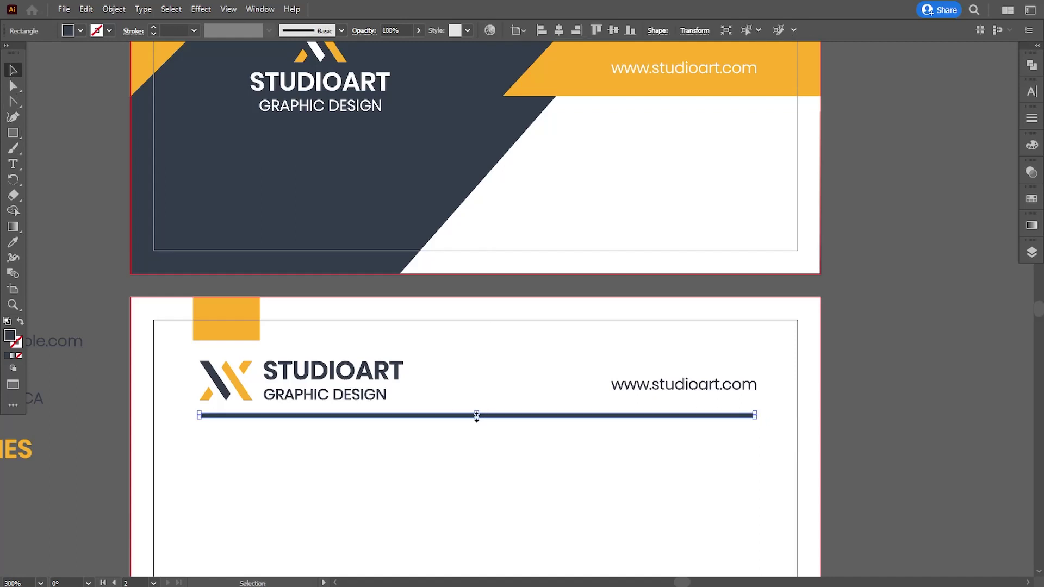
pyautogui.moveTo(476, 415); pyautogui.dragTo(478, 417)
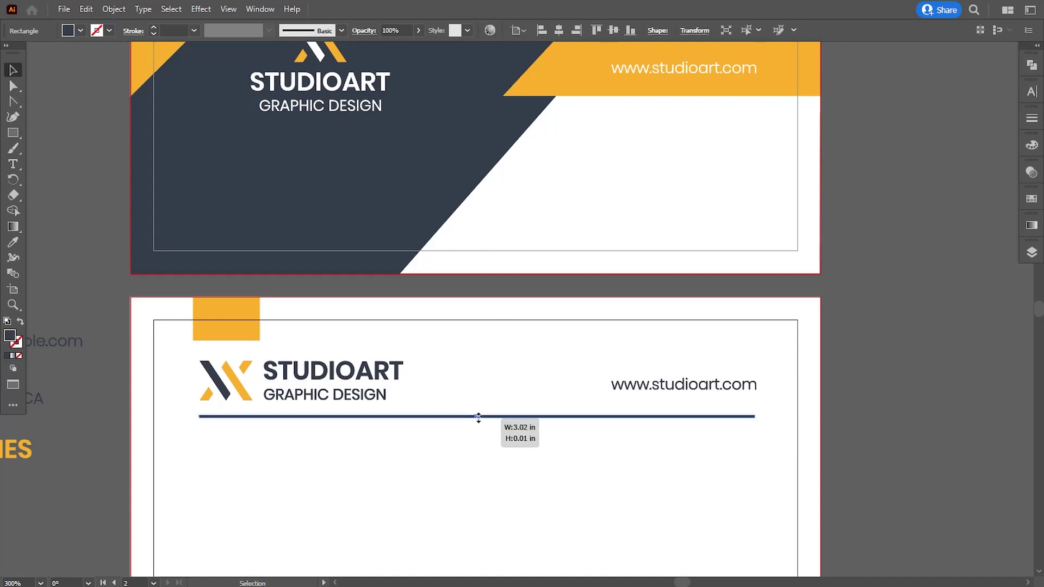
pyautogui.moveTo(478, 417); pyautogui.dragTo(480, 418)
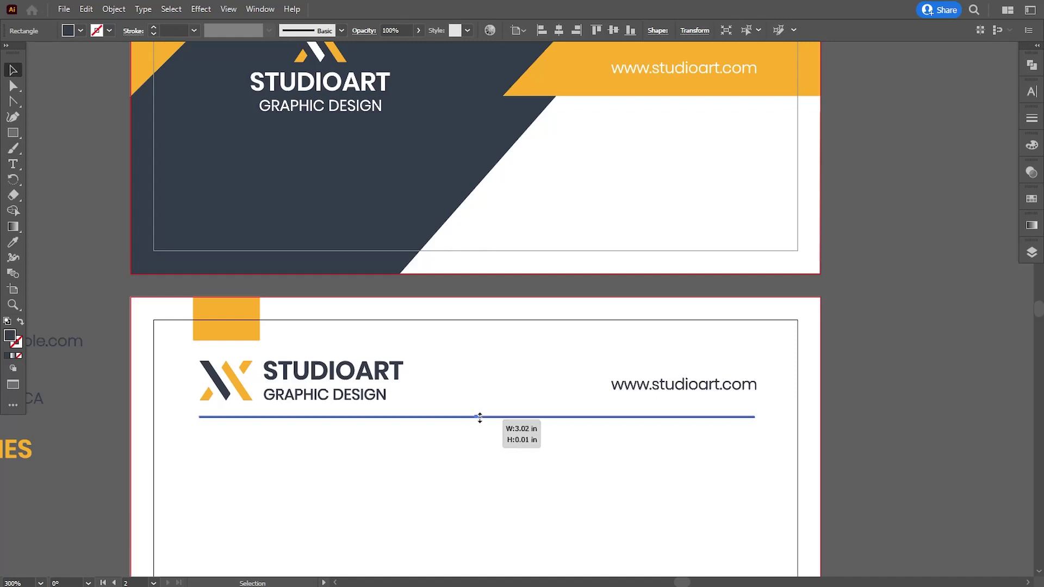
pyautogui.click(853, 453)
pyautogui.click(491, 417)
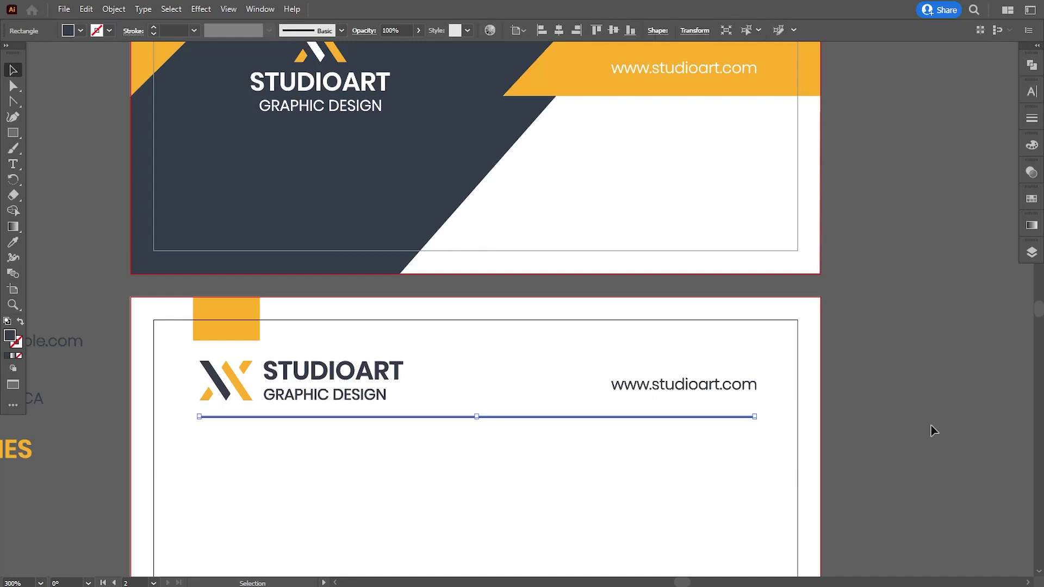
pyautogui.click(914, 428)
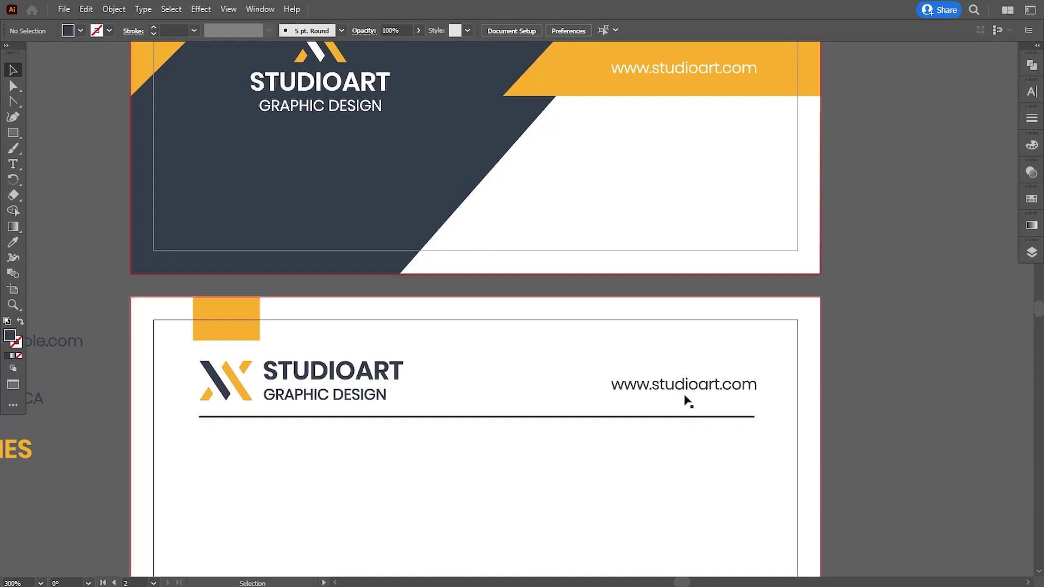
# Nudge the web address down slightly and zoom in on the divider's right end.
pyautogui.click(683, 391)
pyautogui.press('Down')
pyautogui.click(595, 315)
pyautogui.click(12, 133)
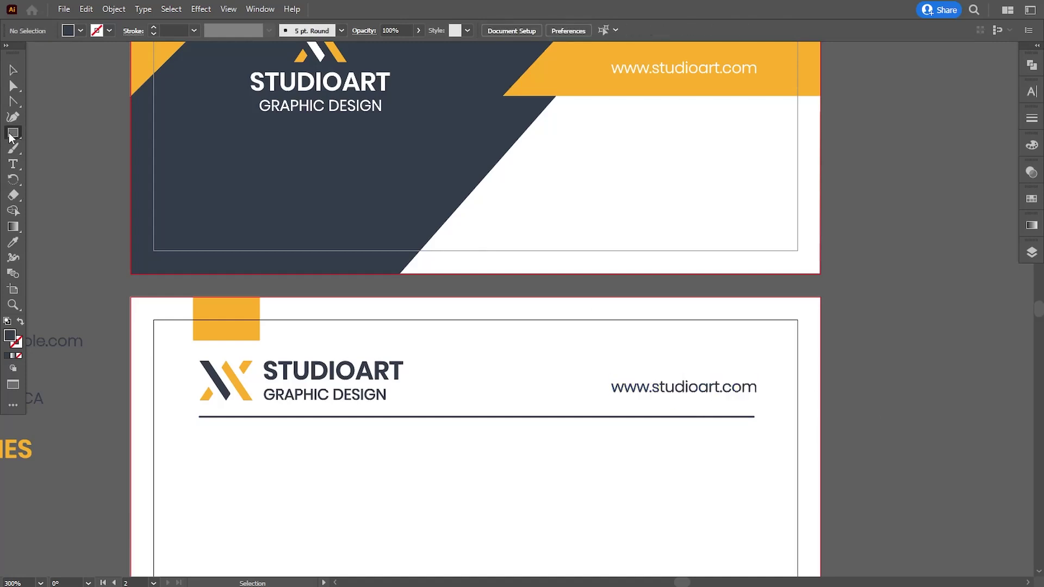
pyautogui.hotkey('ctrl', '=')
pyautogui.hotkey('ctrl', '=')
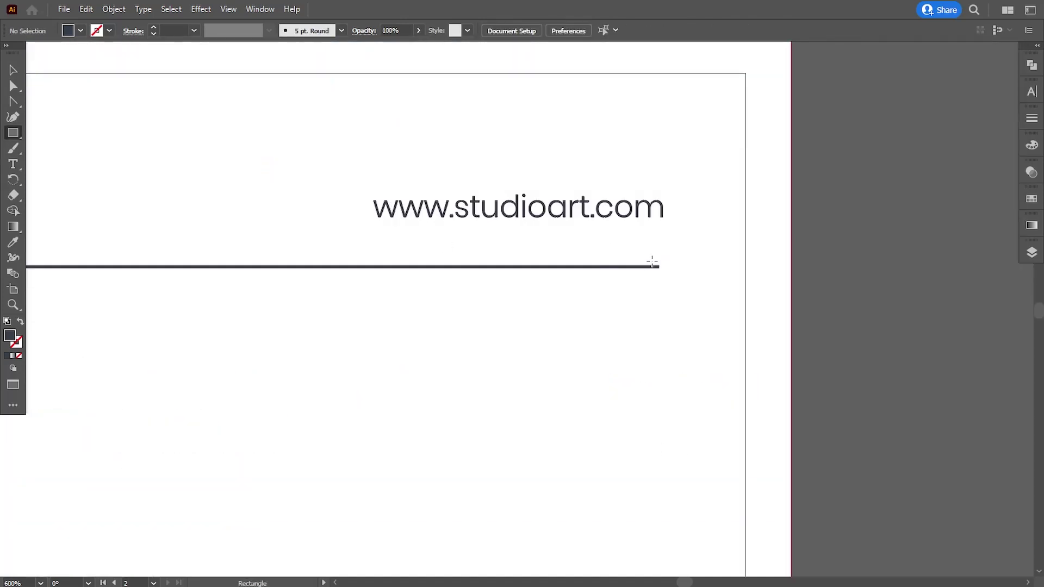
# Draw a thin bar over the divider's right end and fill it with the square's orange.
pyautogui.moveTo(663, 257); pyautogui.dragTo(439, 275)
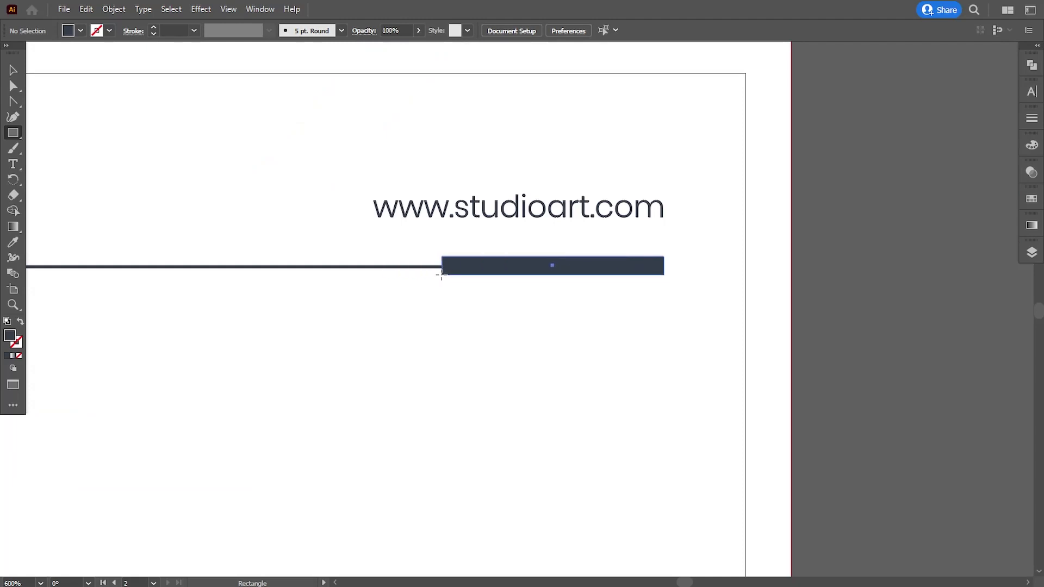
pyautogui.click(14, 71)
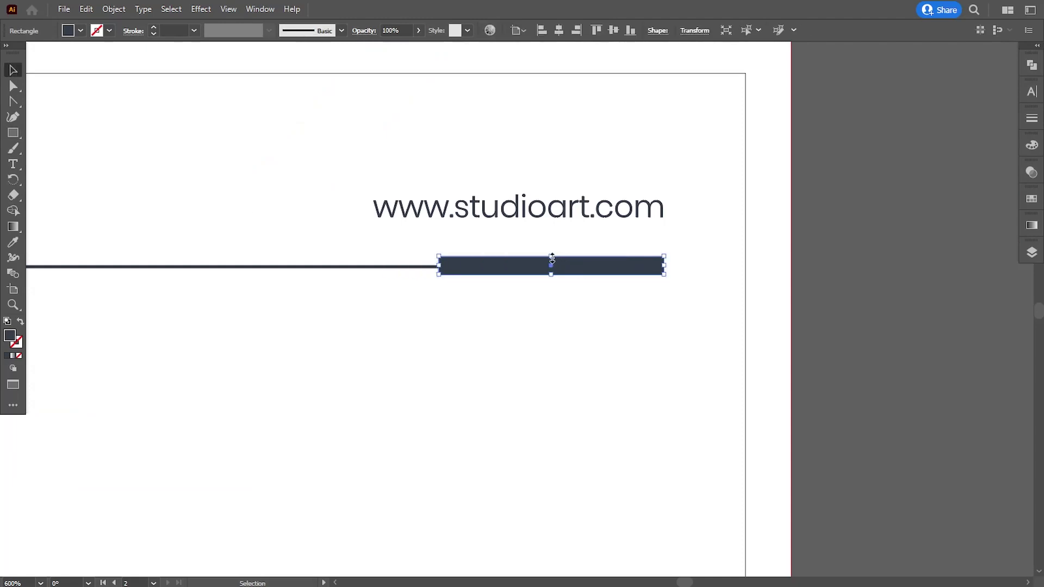
pyautogui.moveTo(552, 257); pyautogui.dragTo(553, 262)
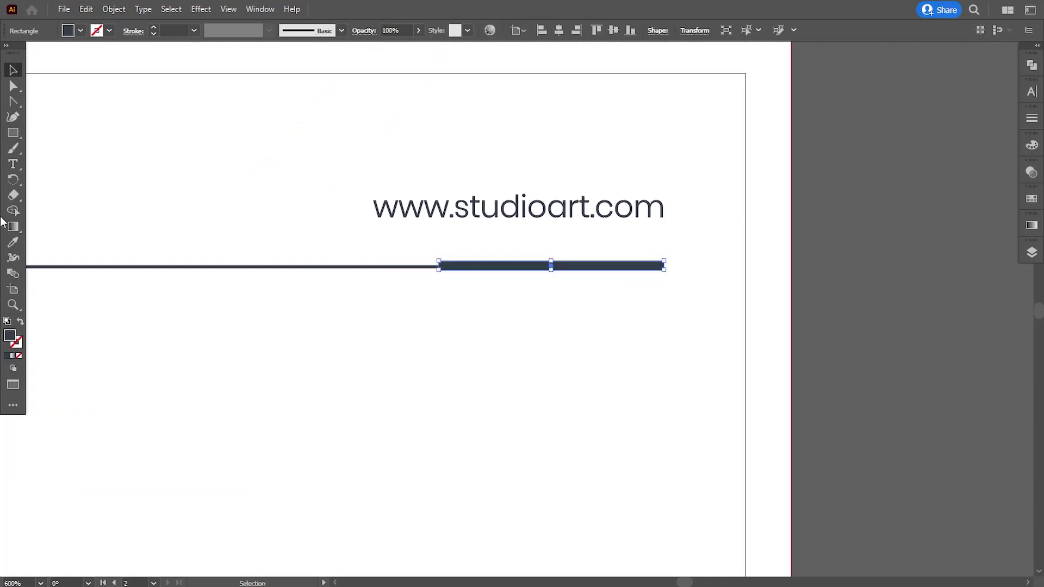
pyautogui.click(13, 242)
pyautogui.hotkey('ctrl', '-')
pyautogui.hotkey('ctrl', '-')
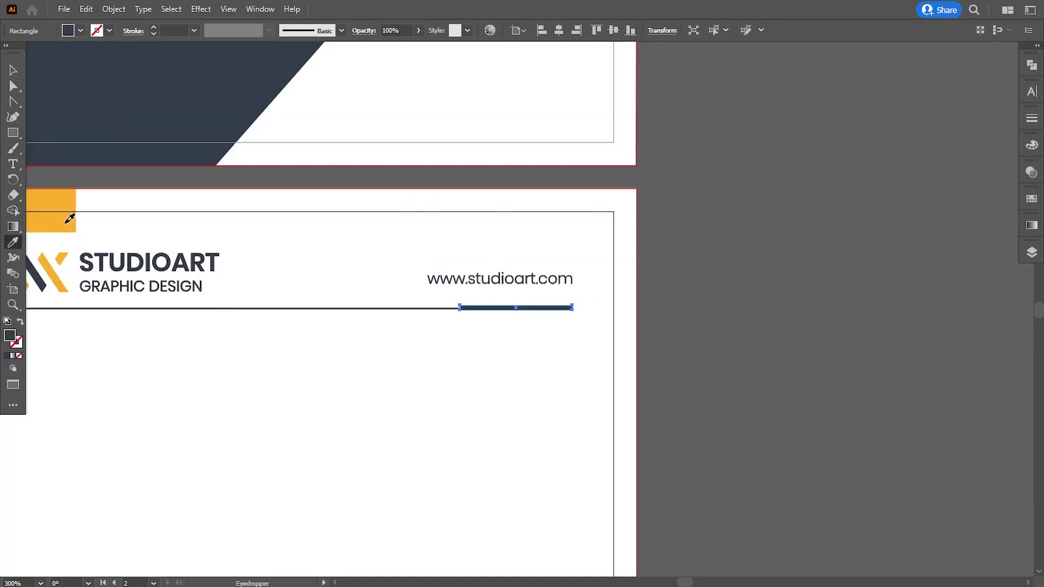
pyautogui.click(63, 210)
# Make the orange accent bar slightly taller, then zoom back out to the card.
pyautogui.click(13, 70)
pyautogui.click(805, 289)
pyautogui.scroll(3, 570, 309)
pyautogui.scroll(3, 408, 329)
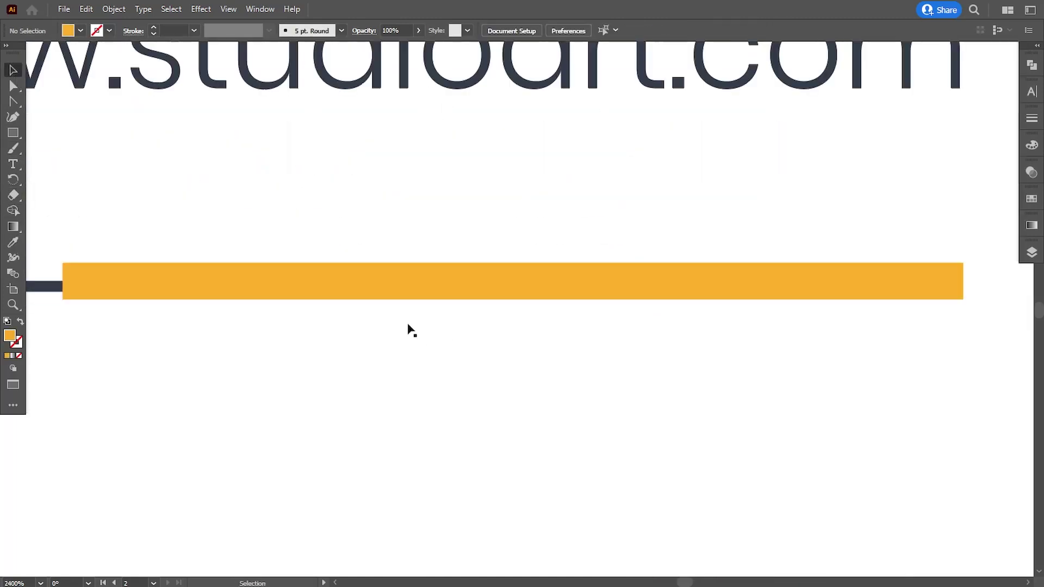
pyautogui.click(424, 291)
pyautogui.moveTo(513, 298); pyautogui.dragTo(512, 307)
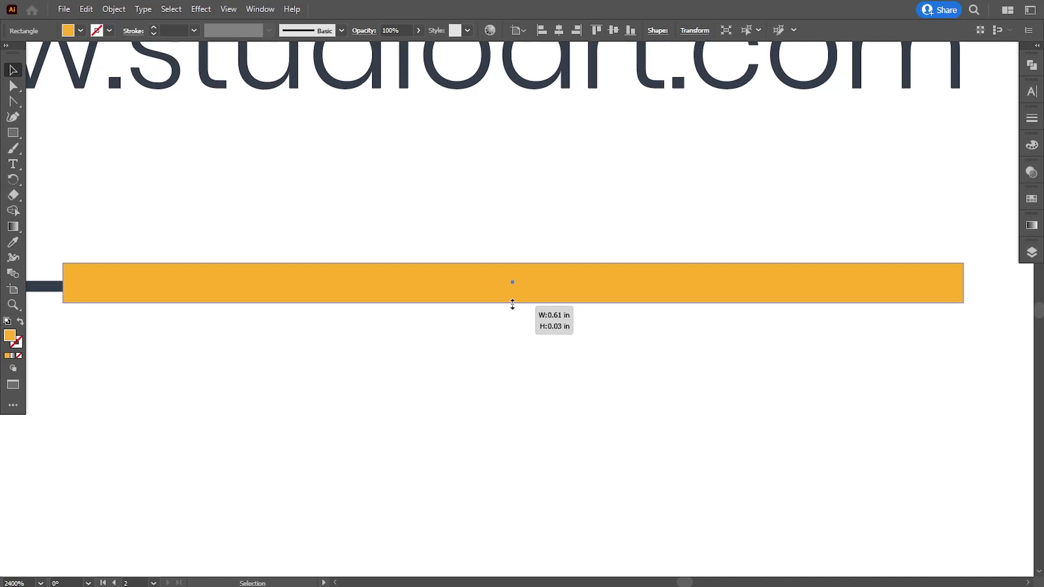
pyautogui.click(553, 361)
pyautogui.hotkey('ctrl', '-')
pyautogui.hotkey('ctrl', '-')
pyautogui.hotkey('ctrl', '-')
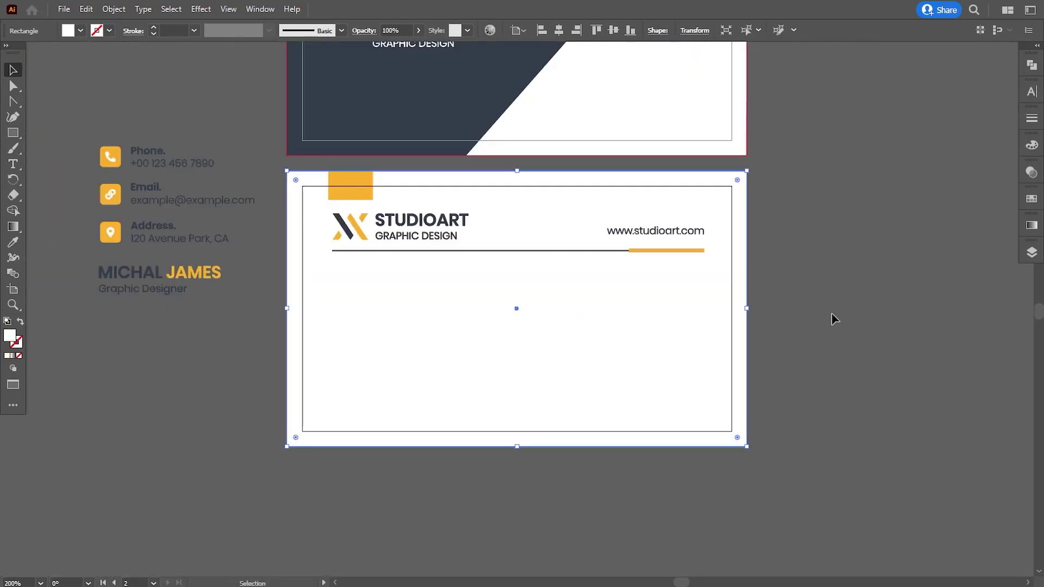
pyautogui.click(831, 314)
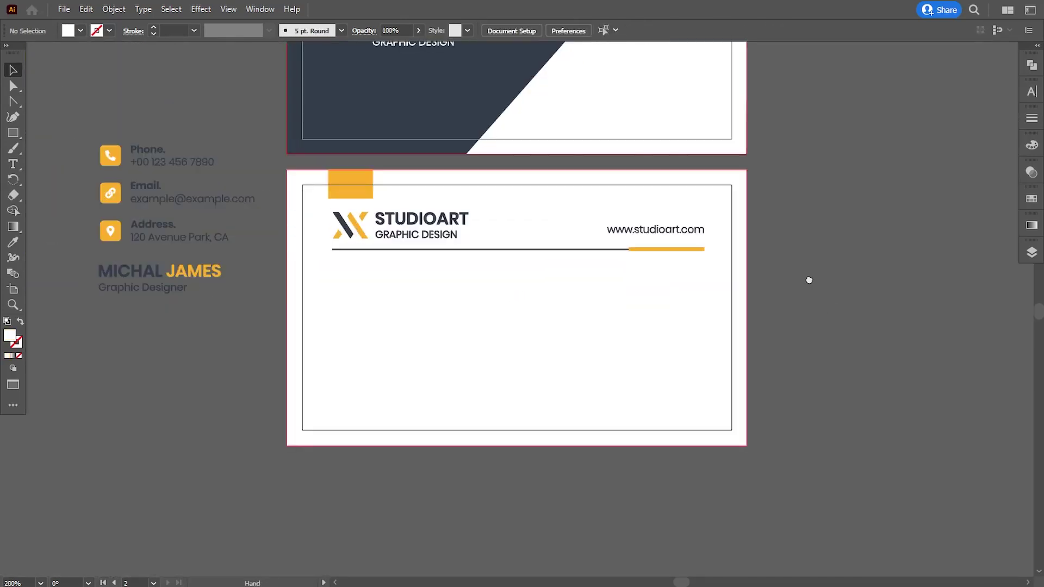
# Select the logo, divider line and web address together to check the header.
pyautogui.scroll(2, 815, 326)
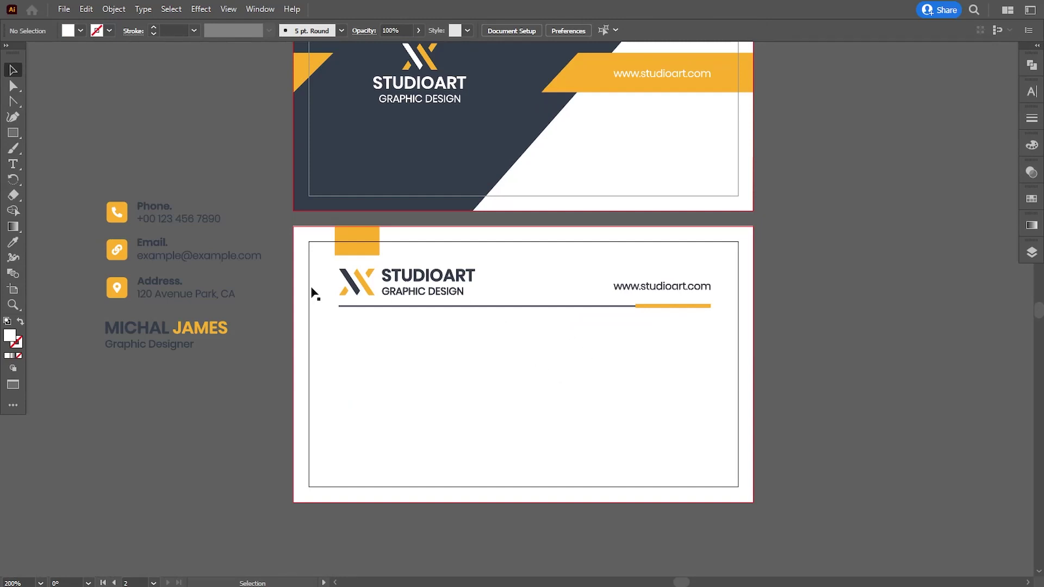
pyautogui.click(361, 287)
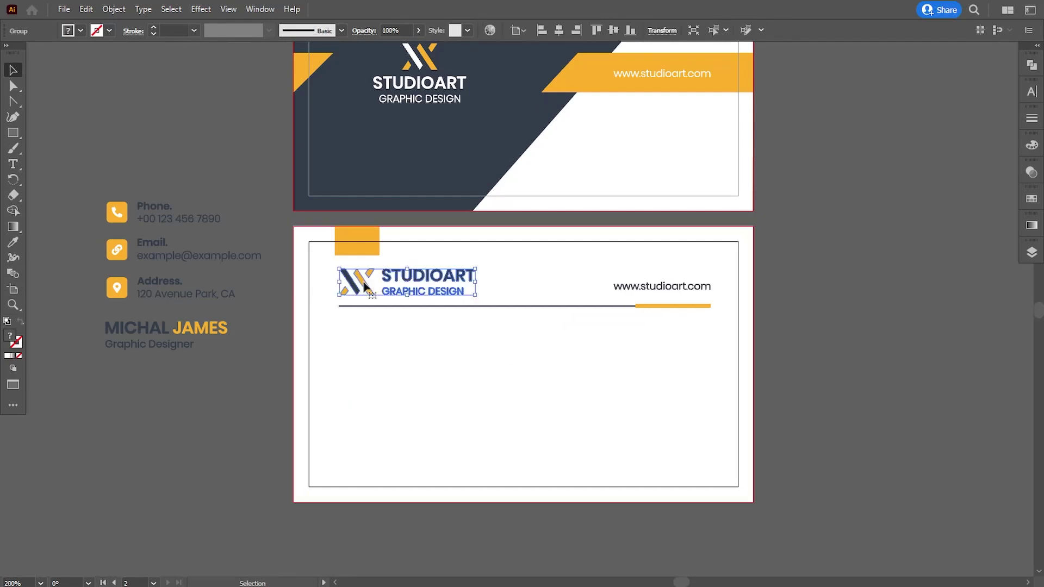
pyautogui.keyDown('shift'); pyautogui.click(440, 307); pyautogui.keyUp('shift')
pyautogui.keyDown('shift'); pyautogui.click(647, 286); pyautogui.keyUp('shift')
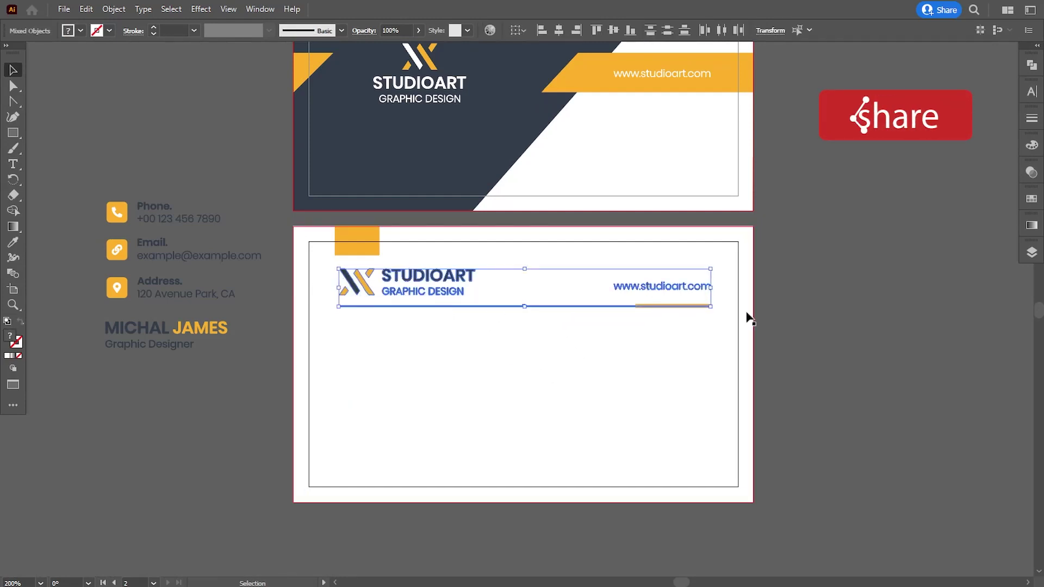
pyautogui.click(809, 312)
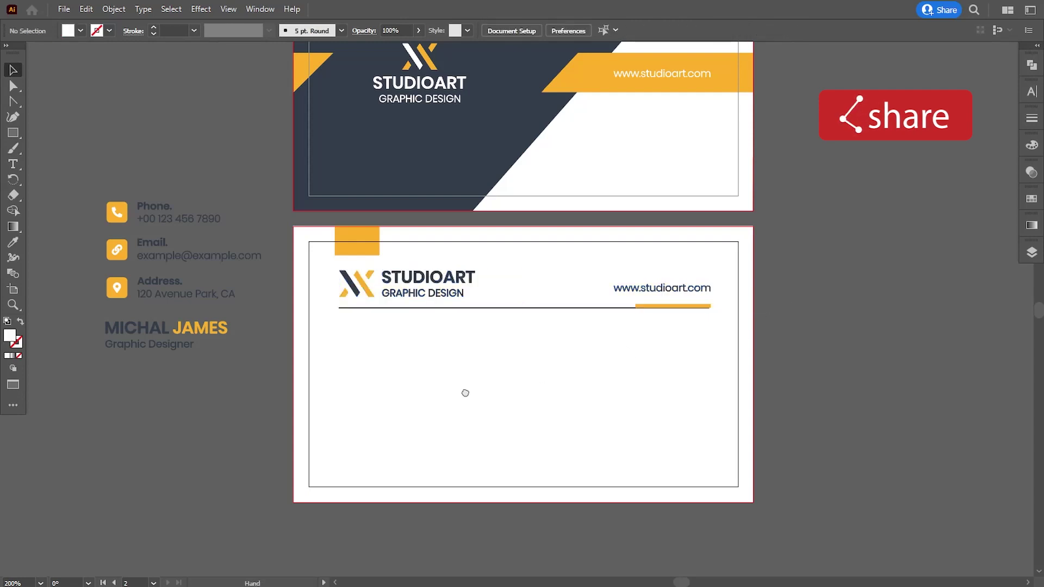
# Move the name block to the back card's lower left, bring it to front, and show rulers.
pyautogui.moveTo(139, 317); pyautogui.dragTo(386, 428)
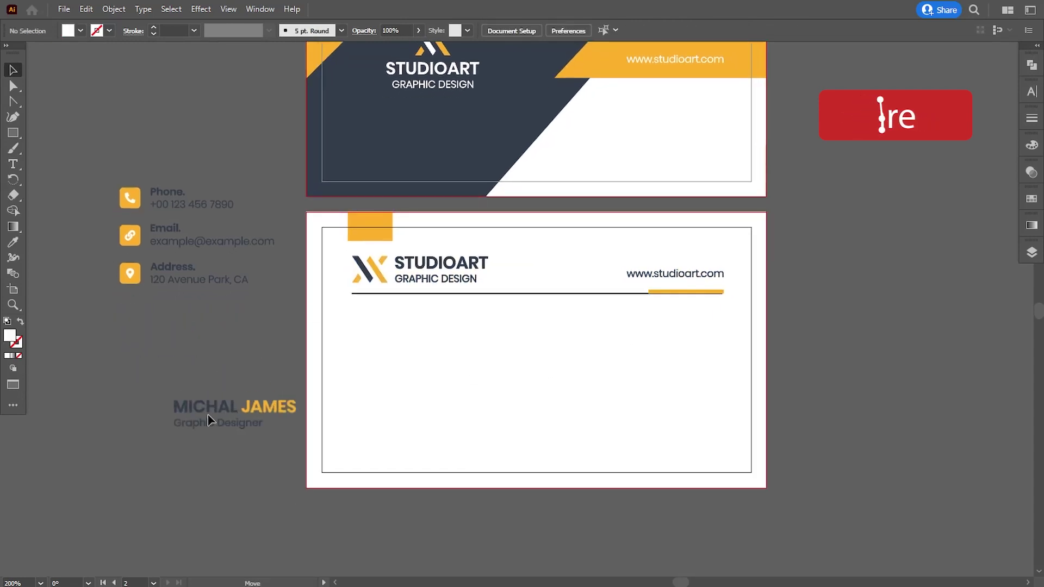
pyautogui.rightClick(387, 429)
pyautogui.click(576, 359)
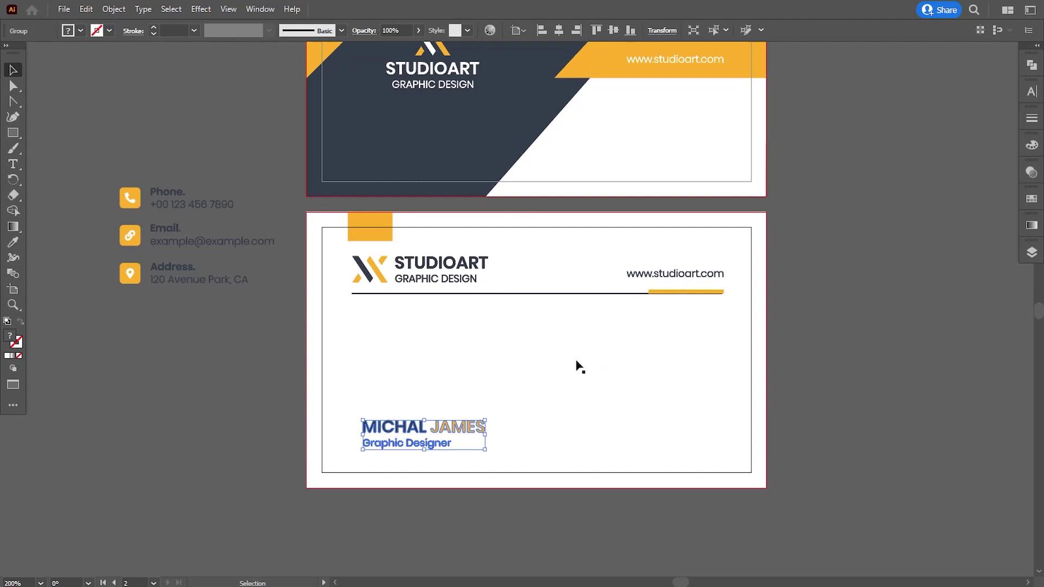
pyautogui.click(163, 342)
pyautogui.click(228, 8)
pyautogui.click(462, 505)
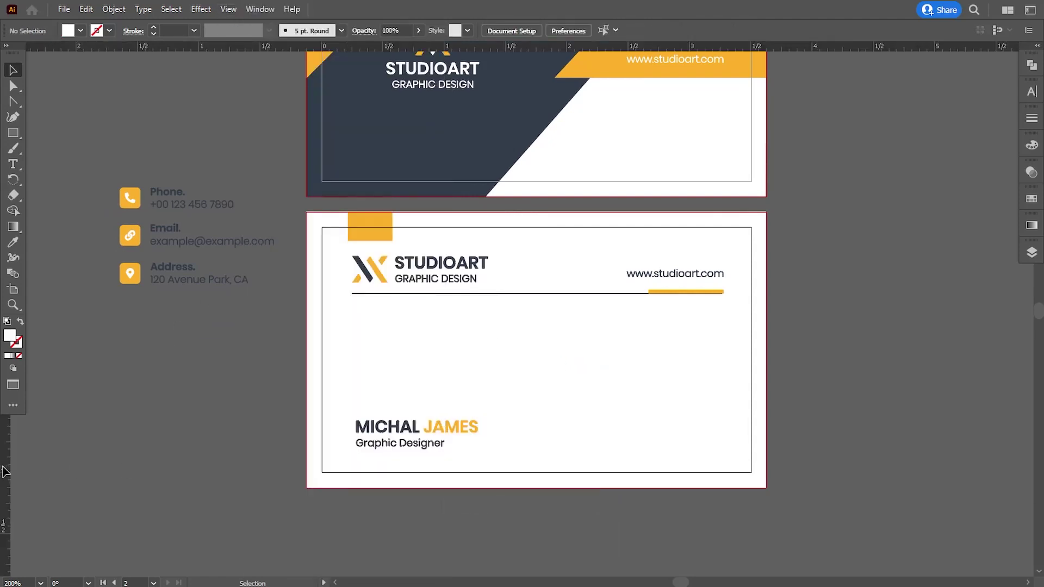
# Place a vertical guide at the logo's left edge and nudge the name block onto it.
pyautogui.moveTo(344, 427); pyautogui.dragTo(355, 427)
pyautogui.press('Left')
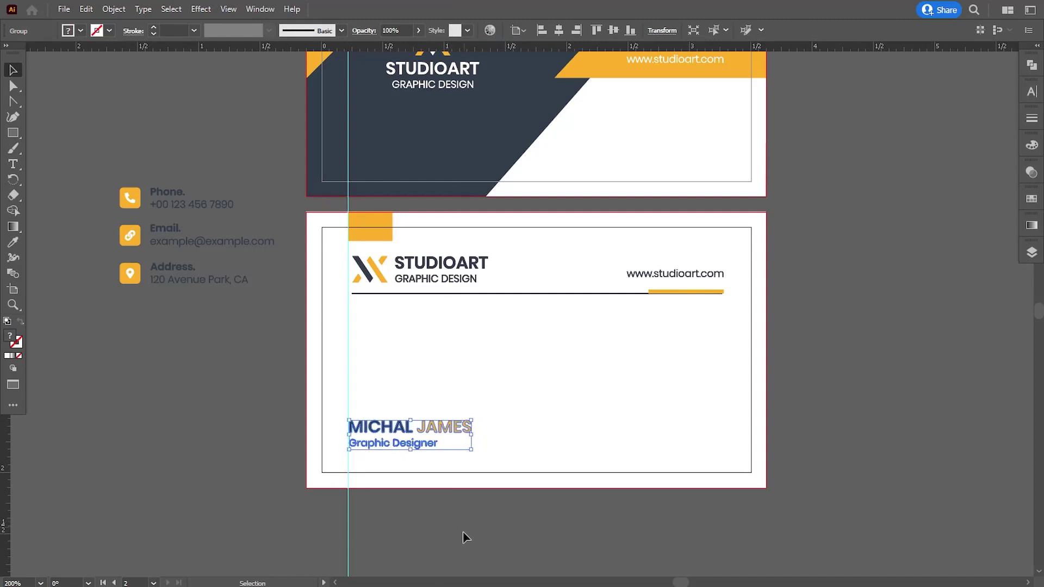
pyautogui.press('Up')
pyautogui.press('Up')
pyautogui.press('Up')
pyautogui.press('Up')
pyautogui.press('Up')
pyautogui.press('Up')
pyautogui.press('Up')
pyautogui.press('Up')
pyautogui.press('Up')
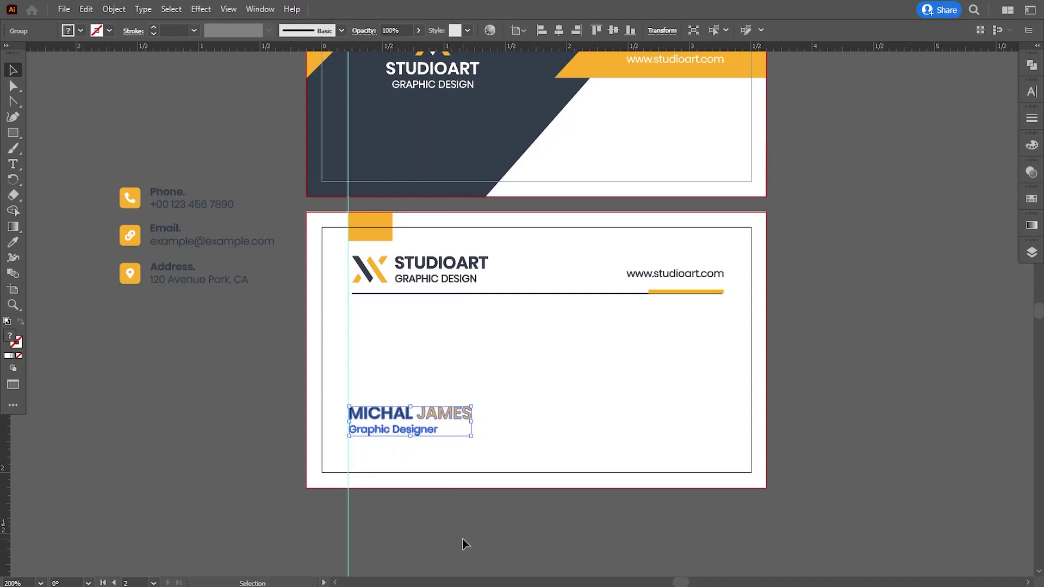
pyautogui.click(464, 543)
# Move the contact details group to the back card's right side and bring it to front.
pyautogui.click(204, 205)
pyautogui.moveTo(151, 285); pyautogui.dragTo(596, 414)
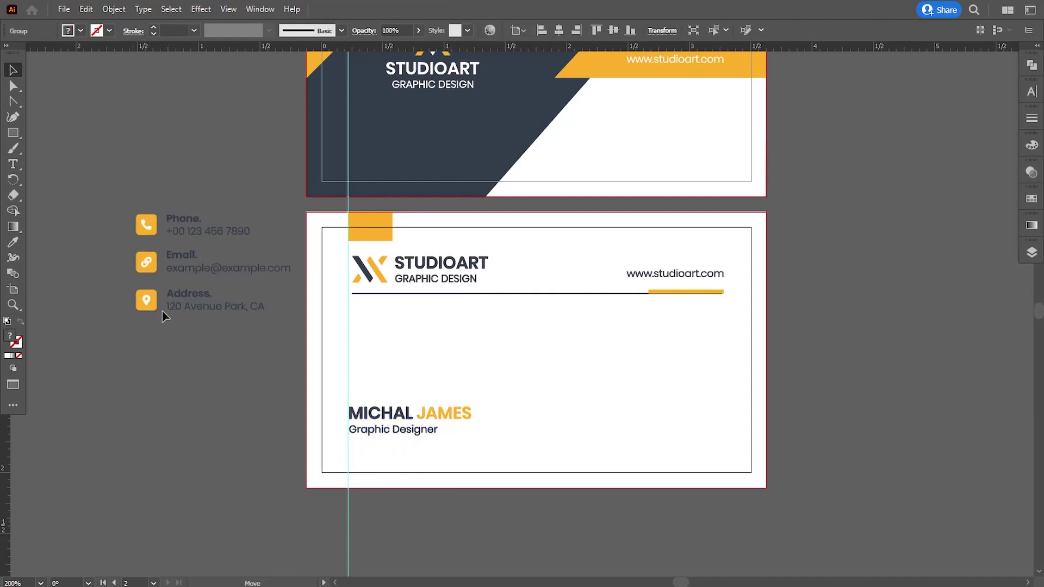
pyautogui.rightClick(597, 414)
pyautogui.click(805, 338)
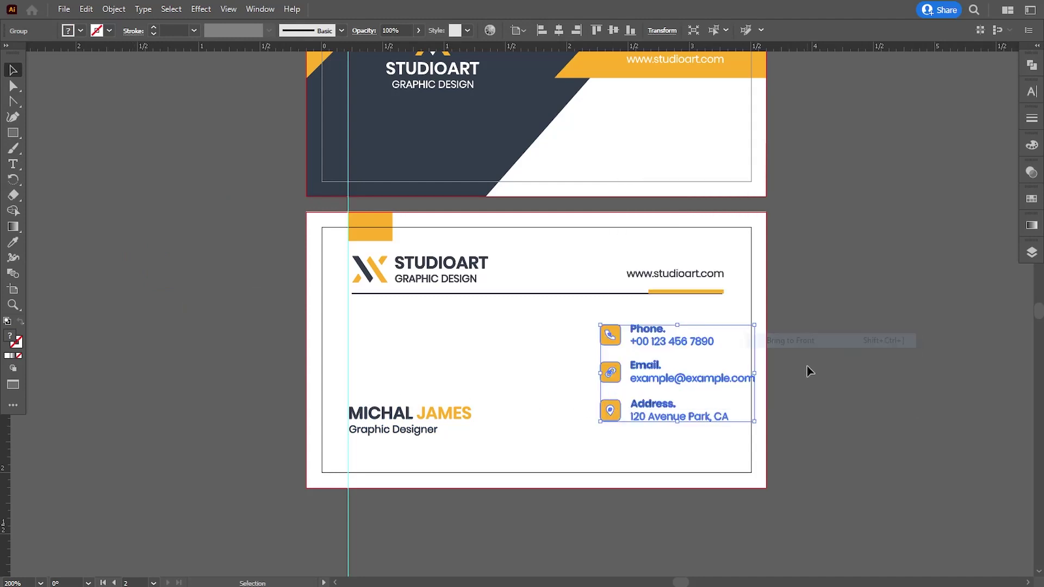
pyautogui.press('Left')
pyautogui.press('Left')
pyautogui.press('Left')
pyautogui.press('Left')
pyautogui.press('Left')
pyautogui.press('Left')
pyautogui.press('Left')
pyautogui.press('Left')
pyautogui.press('Left')
pyautogui.click(84, 409)
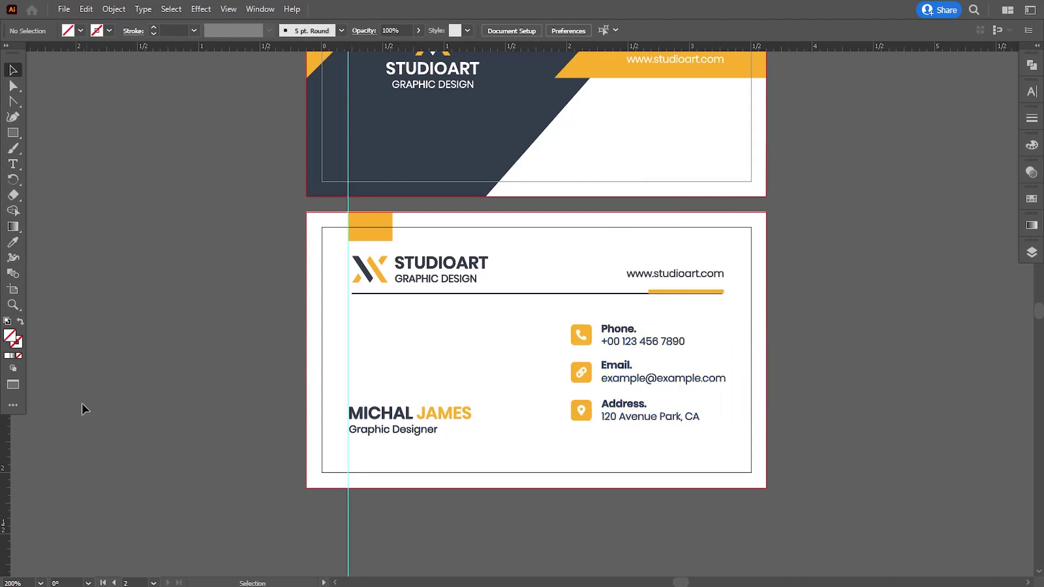
# Add guides at the divider's right end and near the card bottom, nudging contacts down onto them.
pyautogui.moveTo(12, 441); pyautogui.dragTo(724, 382)
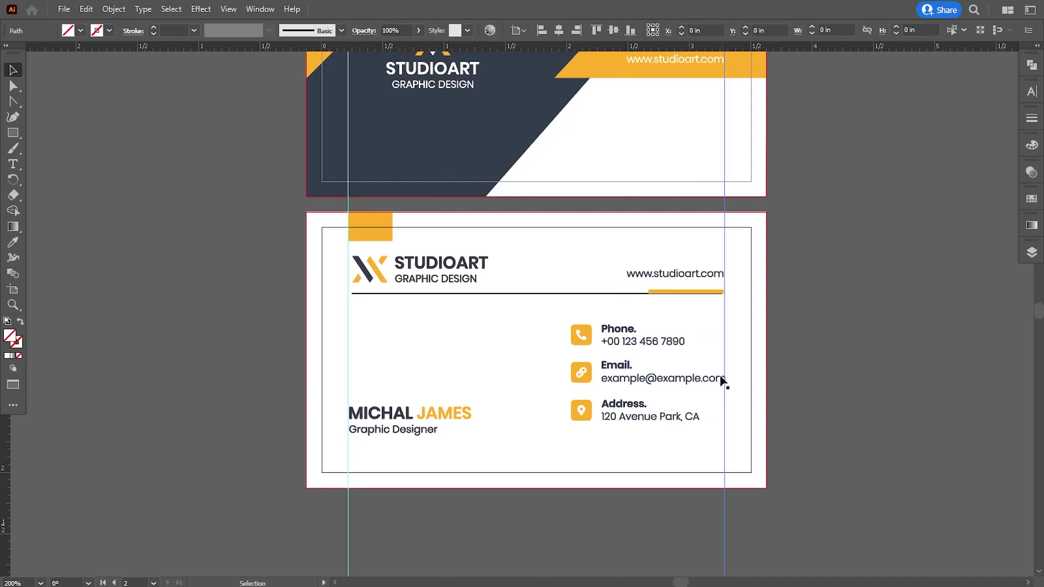
pyautogui.click(688, 384)
pyautogui.moveTo(503, 47); pyautogui.dragTo(467, 436)
pyautogui.click(579, 421)
pyautogui.press('Down')
pyautogui.press('Down')
pyautogui.press('Down')
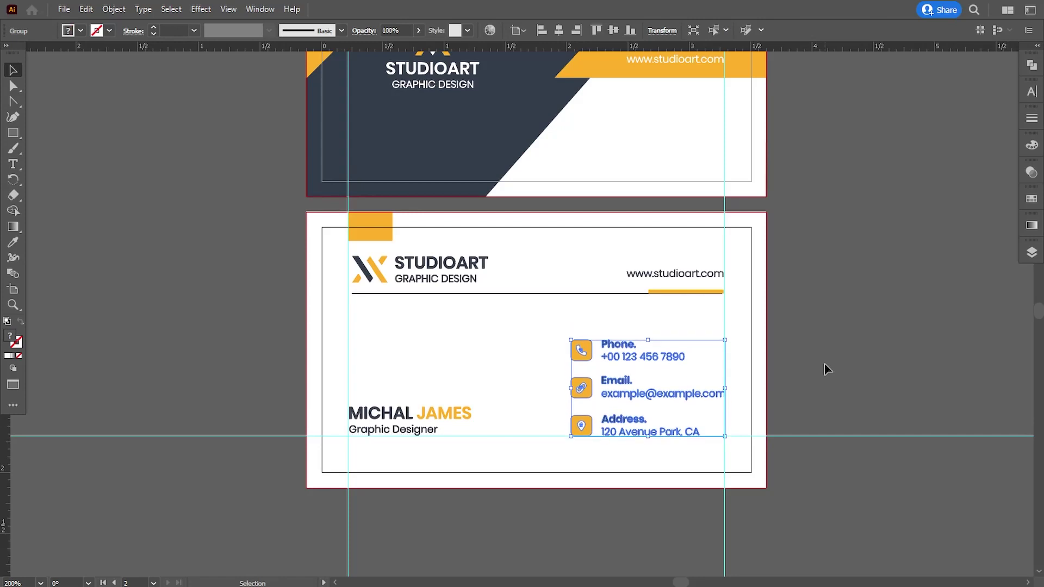
pyautogui.press('Down')
pyautogui.click(811, 418)
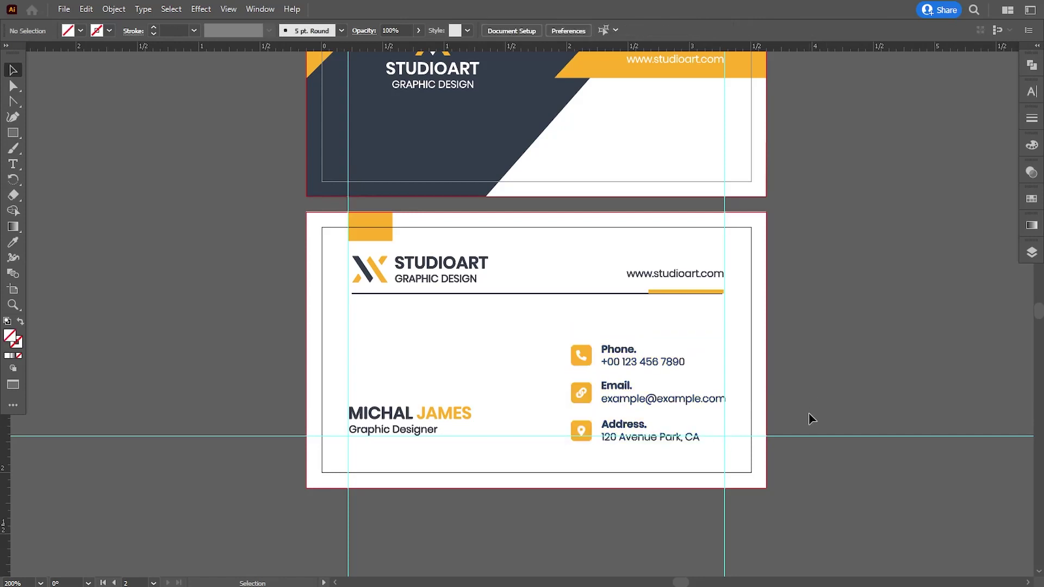
# Lower the horizontal guide slightly and nudge the name block down to match it.
pyautogui.moveTo(801, 437); pyautogui.dragTo(801, 442)
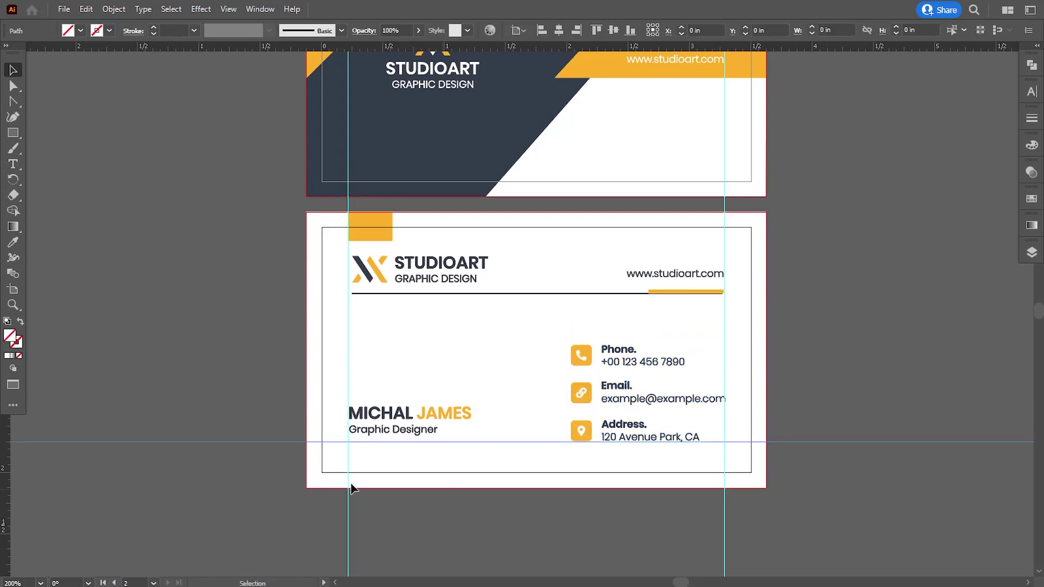
pyautogui.click(378, 432)
pyautogui.press('Down')
pyautogui.click(827, 370)
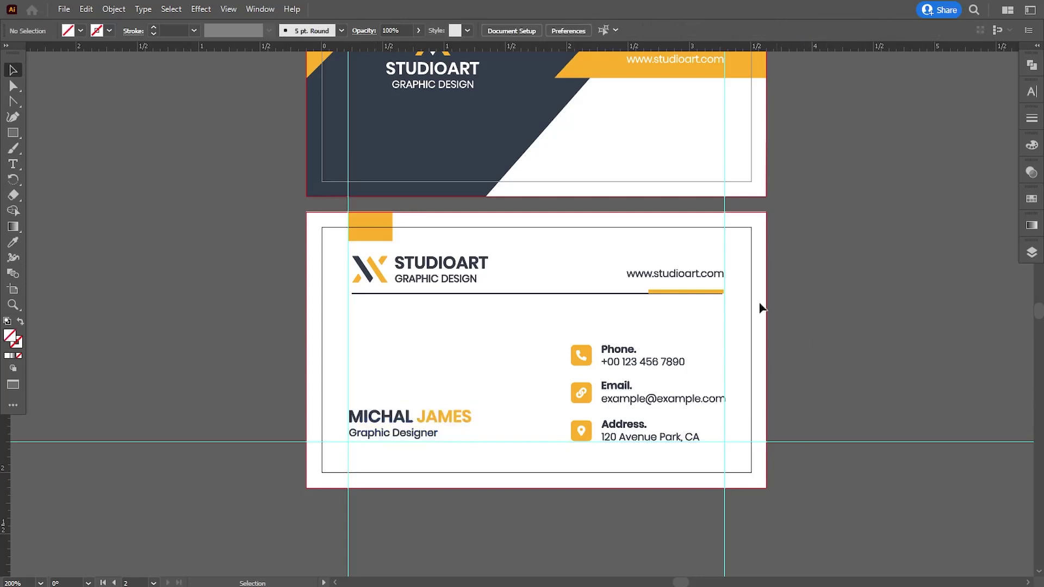
pyautogui.hotkey('ctrl', '=')
pyautogui.click(737, 283)
# Zoom out to display both front and back cards, then hide the rulers via View > Rulers.
pyautogui.click(907, 326)
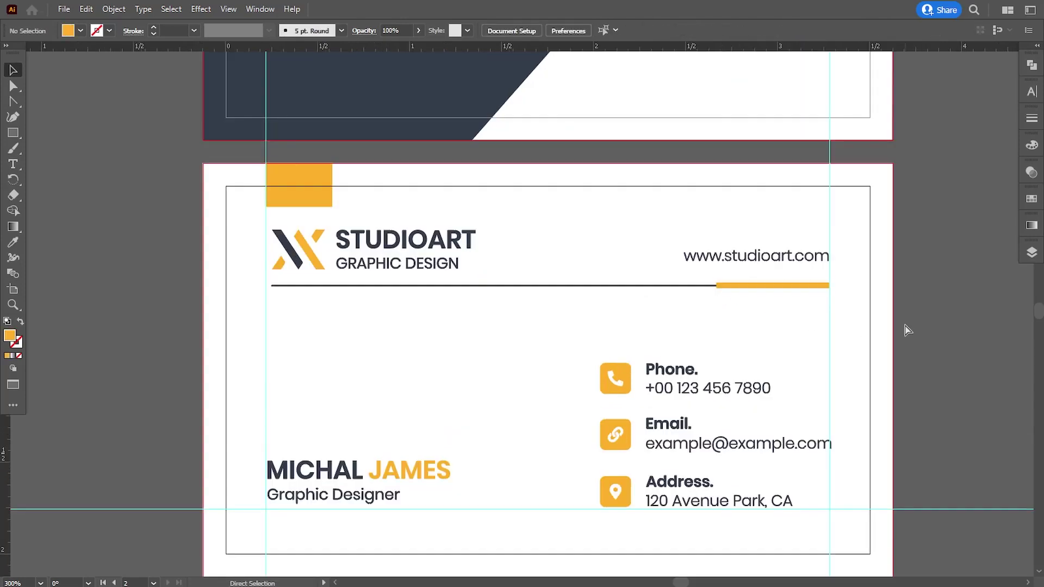
pyautogui.hotkey('ctrl', '=')
pyautogui.hotkey('ctrl', '-')
pyautogui.hotkey('ctrl', '-')
pyautogui.hotkey('ctrl', '-')
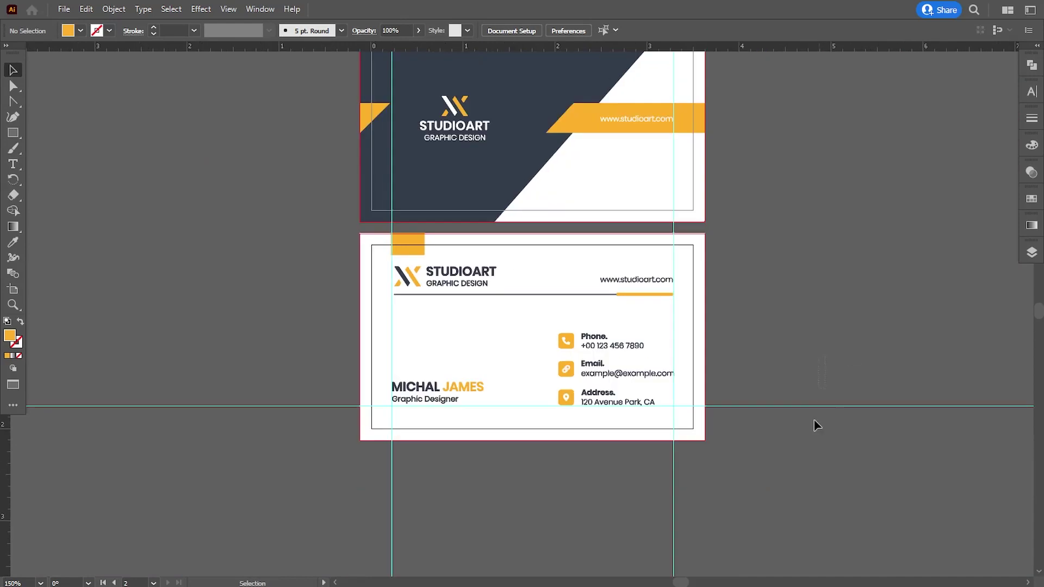
pyautogui.press('/')
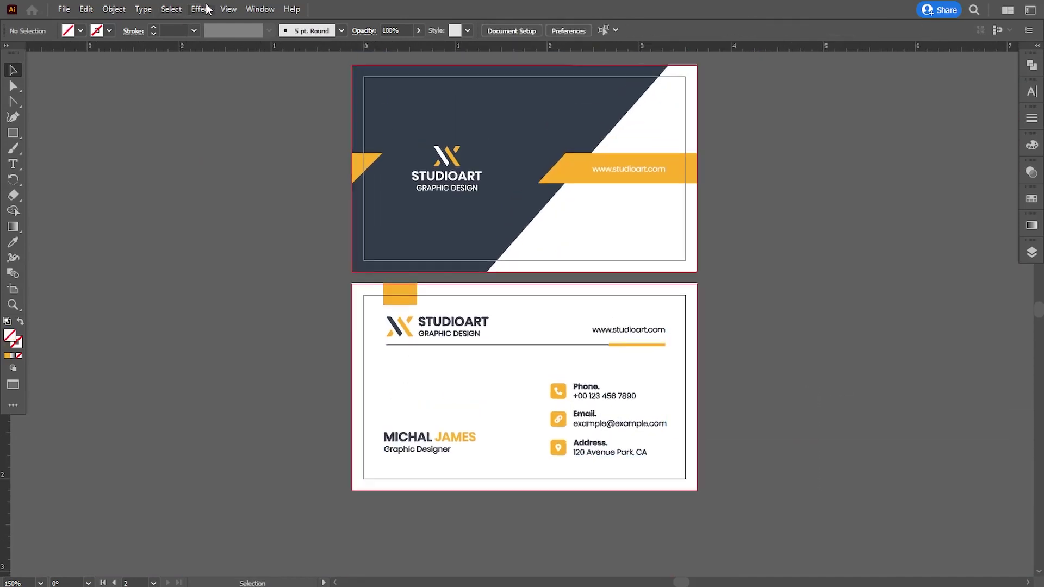
pyautogui.click(228, 9)
pyautogui.moveTo(343, 505)
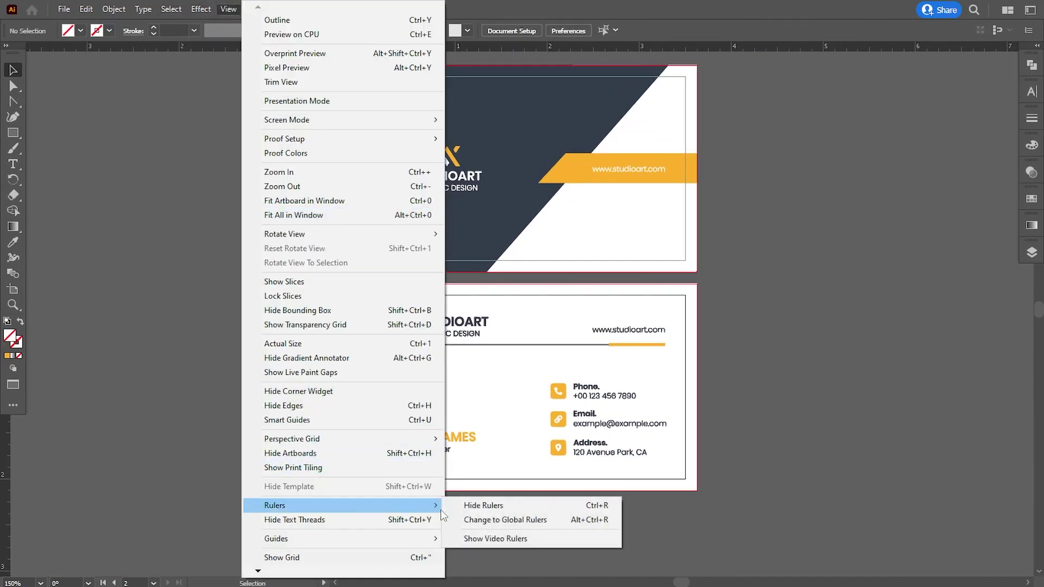
pyautogui.click(511, 506)
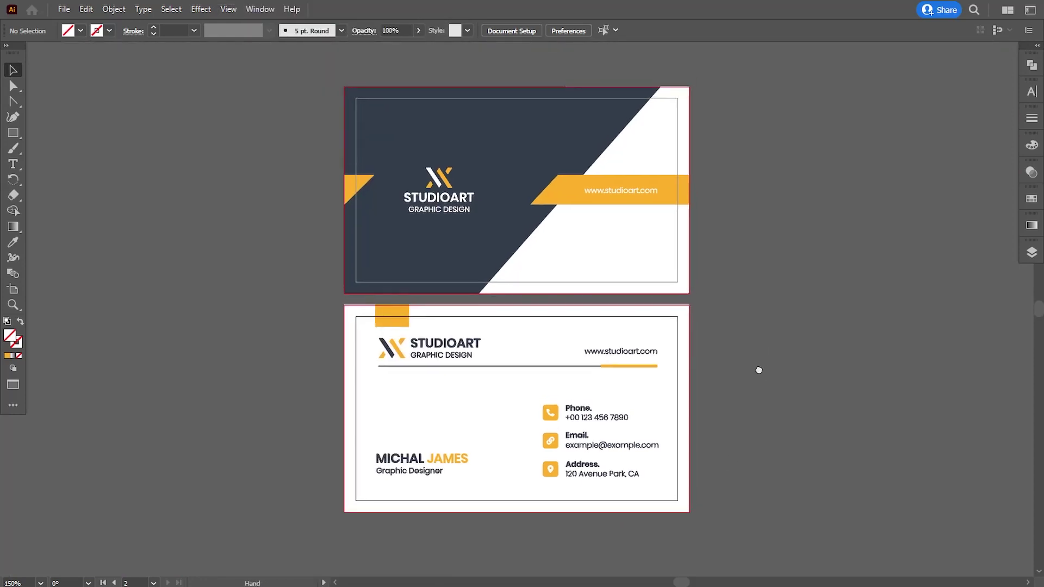